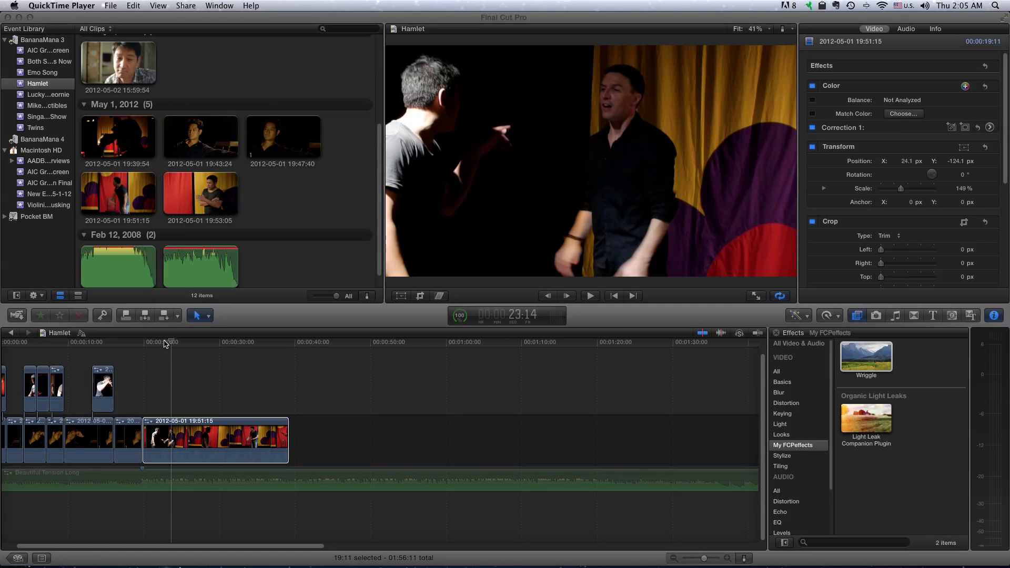
# Skim and play back the Hamlet clip before adding the effect.
pyautogui.click(165, 344)
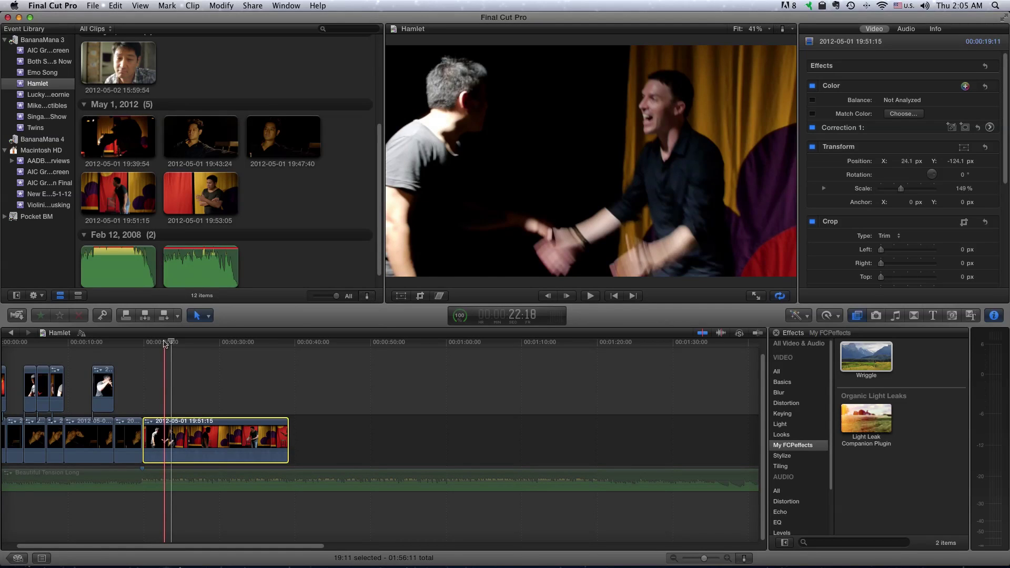
pyautogui.moveTo(164, 343); pyautogui.dragTo(176, 347)
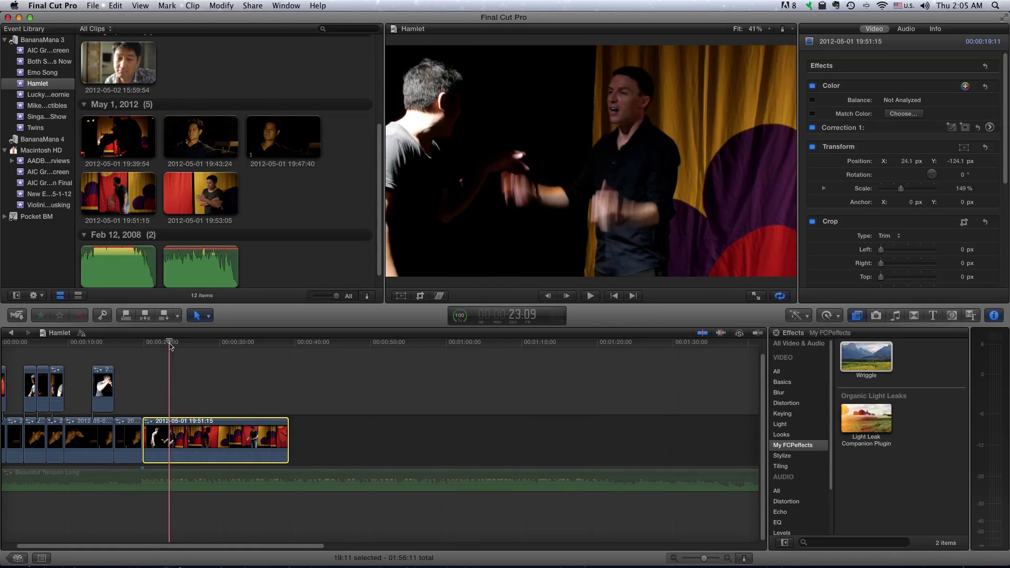
pyautogui.press('space')
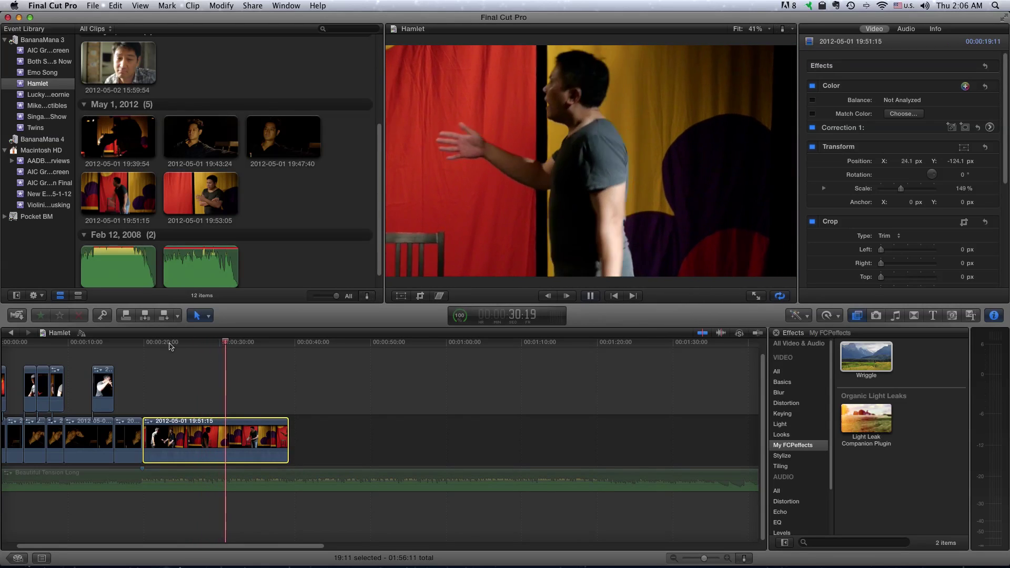
pyautogui.press('space')
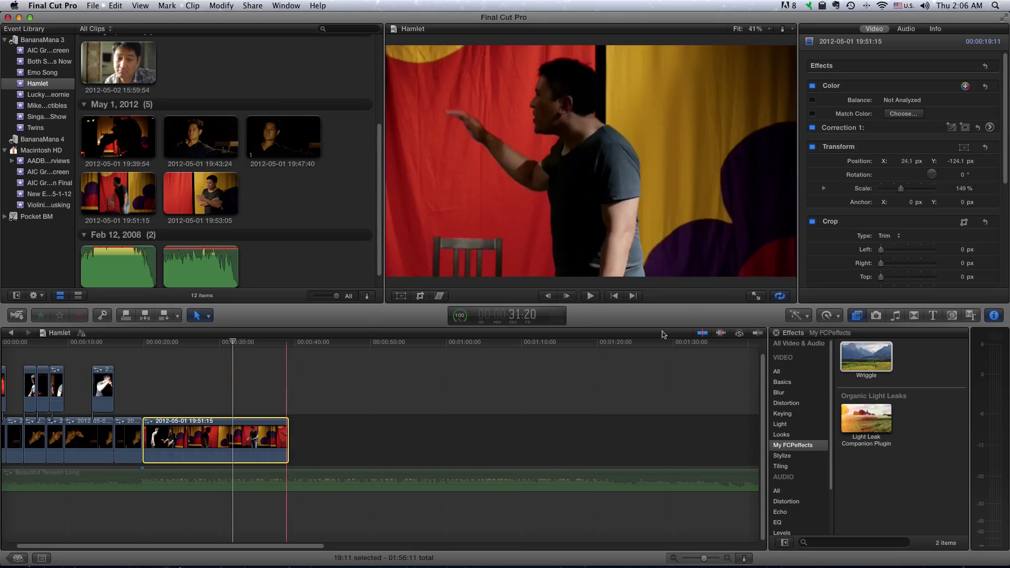
# Drag Wriggle from My FCPeffects onto the Hamlet clip and preview the shake.
pyautogui.moveTo(867, 357)
pyautogui.mouseDown()
pyautogui.moveTo(351, 466)
pyautogui.moveTo(225, 446)
pyautogui.mouseUp()
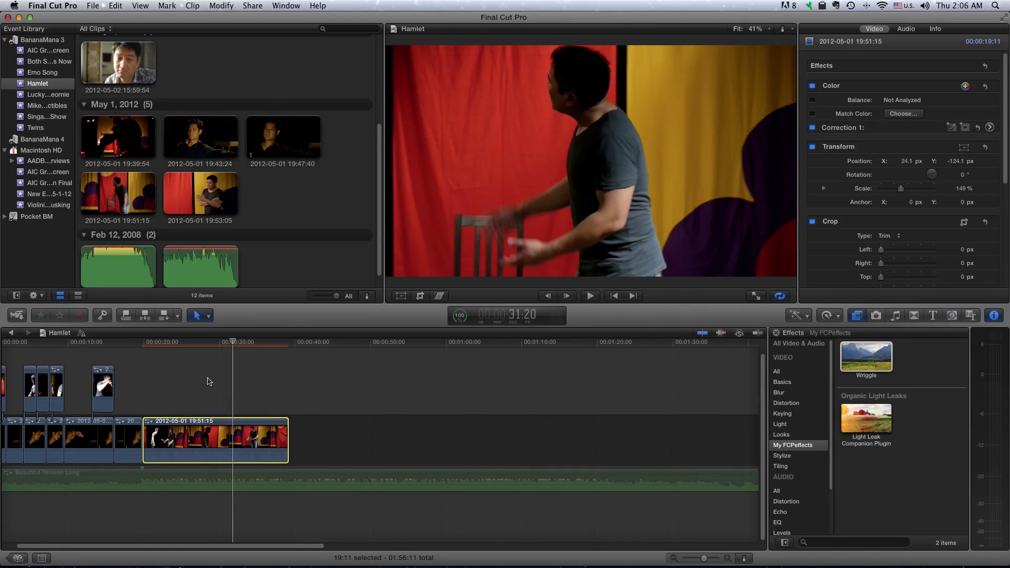
pyautogui.click(167, 343)
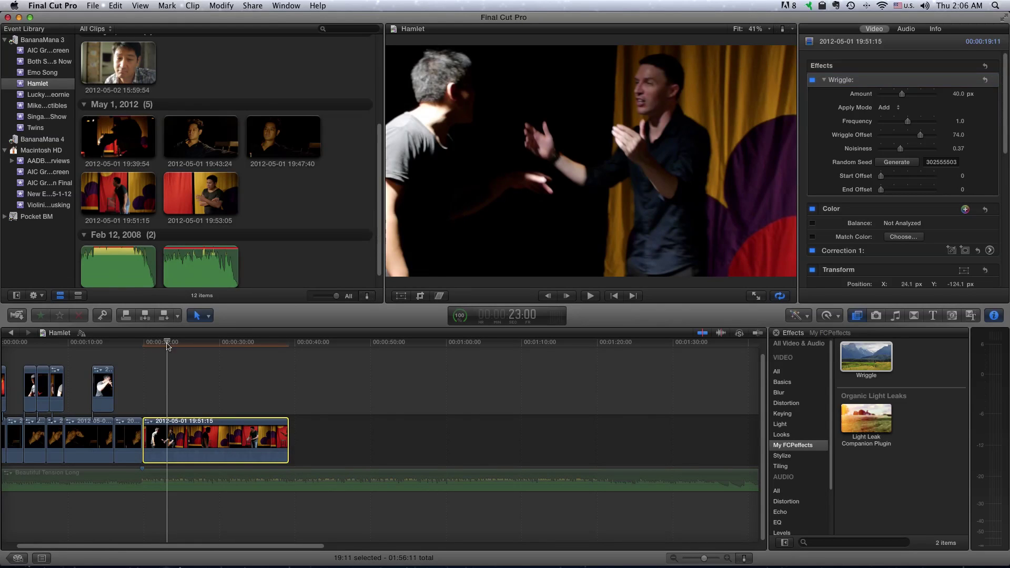
pyautogui.press('space')
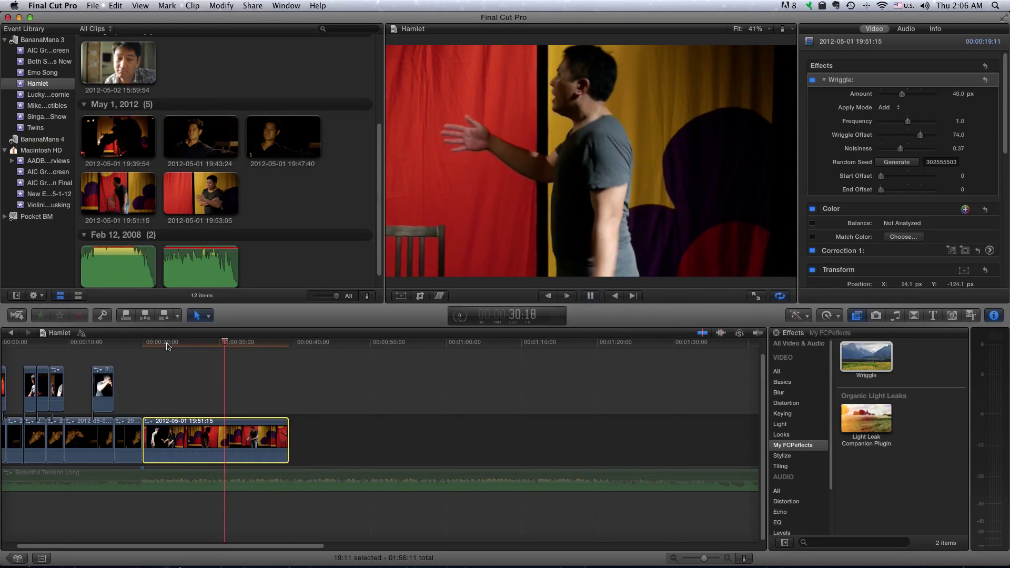
# Set the Wriggle Amount to 88 px and preview the stronger shake.
pyautogui.press('space')
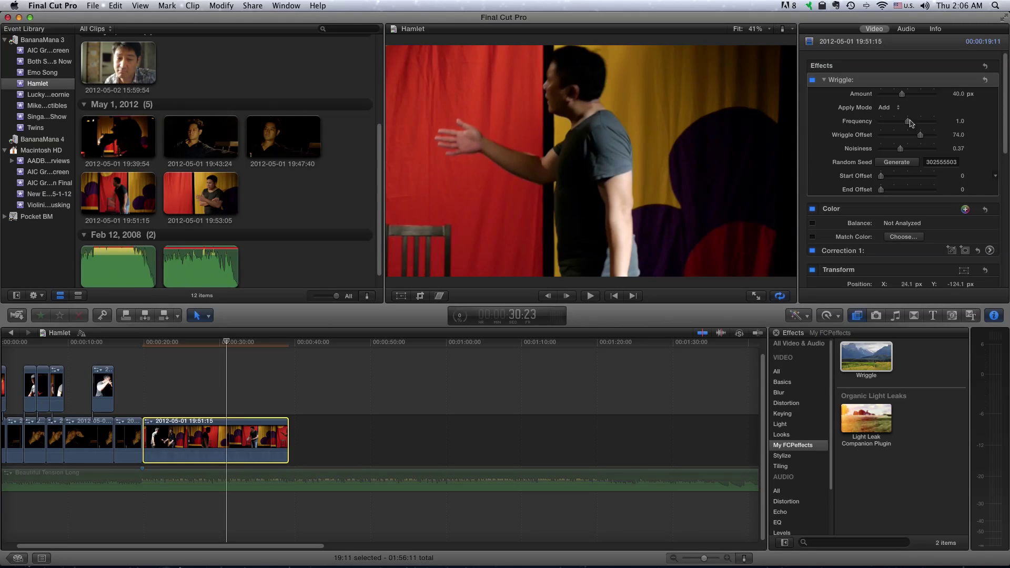
pyautogui.moveTo(902, 95); pyautogui.dragTo(928, 95)
pyautogui.moveTo(210, 342); pyautogui.dragTo(165, 345)
pyautogui.press('space')
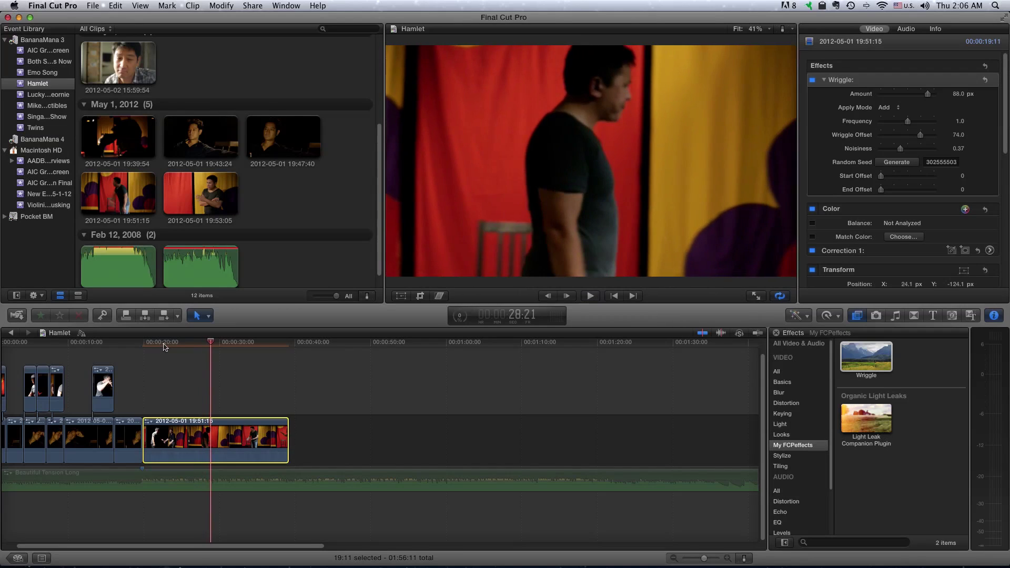
# Raise Noisiness from 0.37 to 0.81, preview it, and generate a new random seed.
pyautogui.press('space')
pyautogui.moveTo(902, 149); pyautogui.dragTo(923, 149)
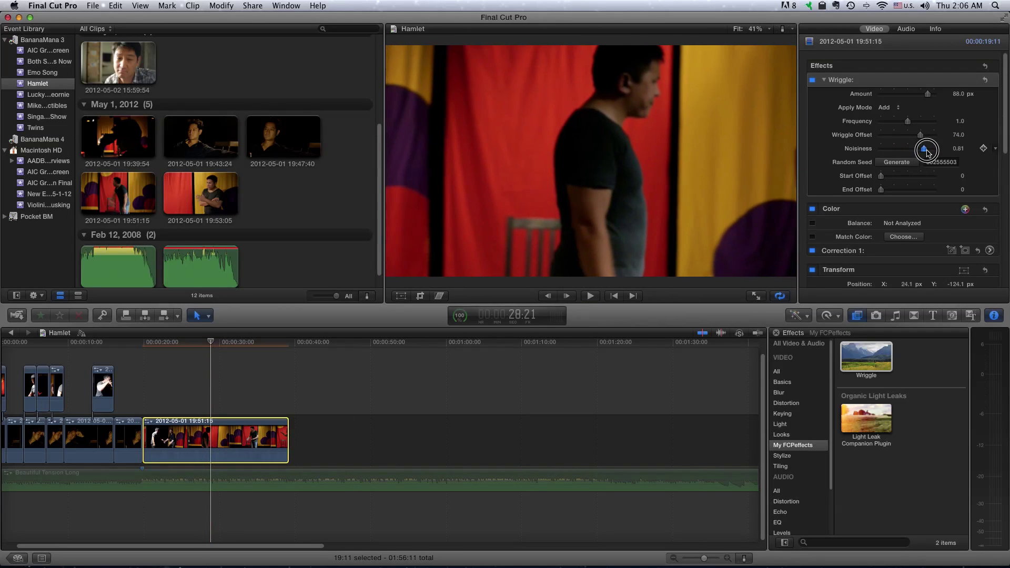
pyautogui.click(160, 343)
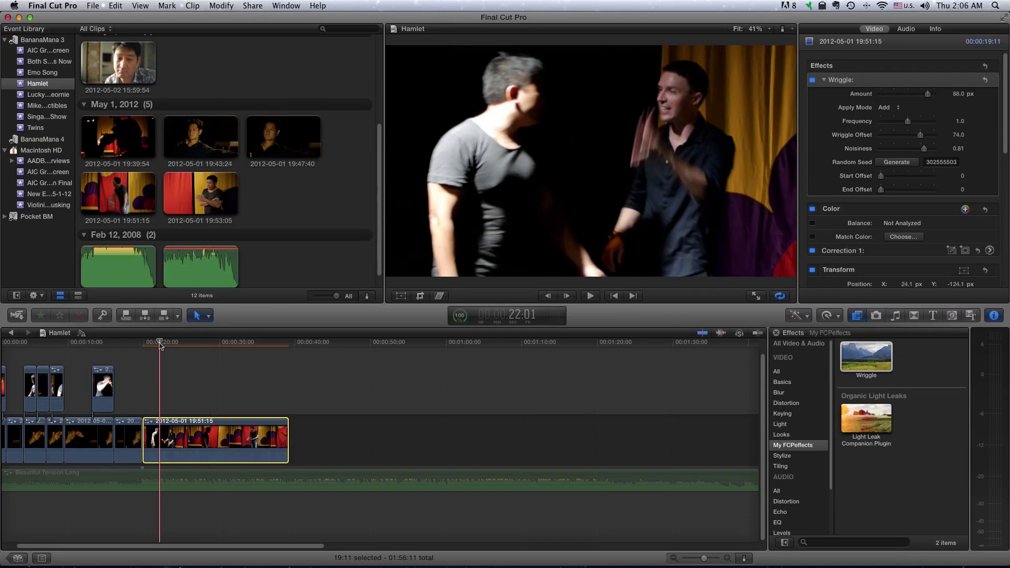
pyautogui.press('space')
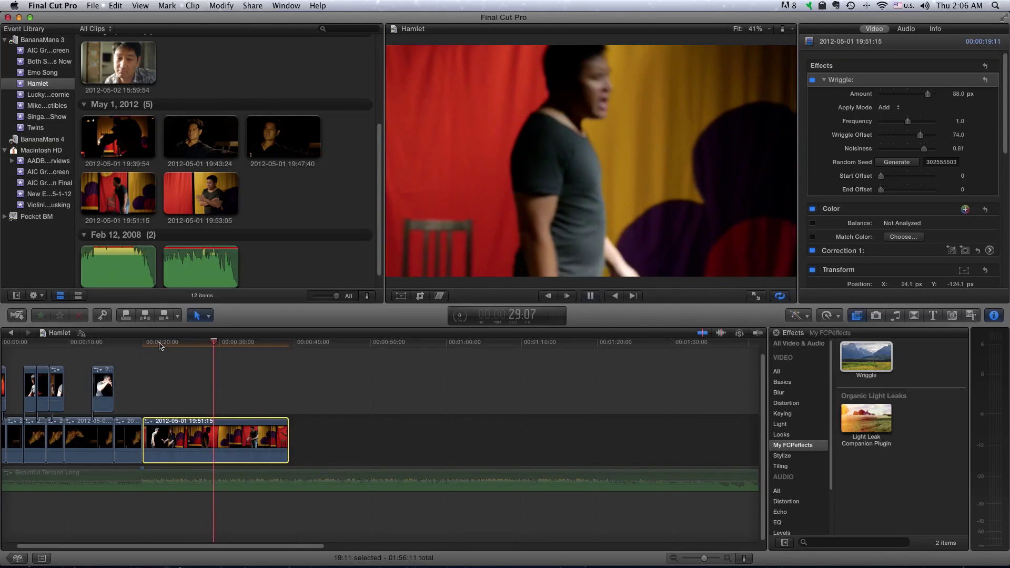
pyautogui.press('space')
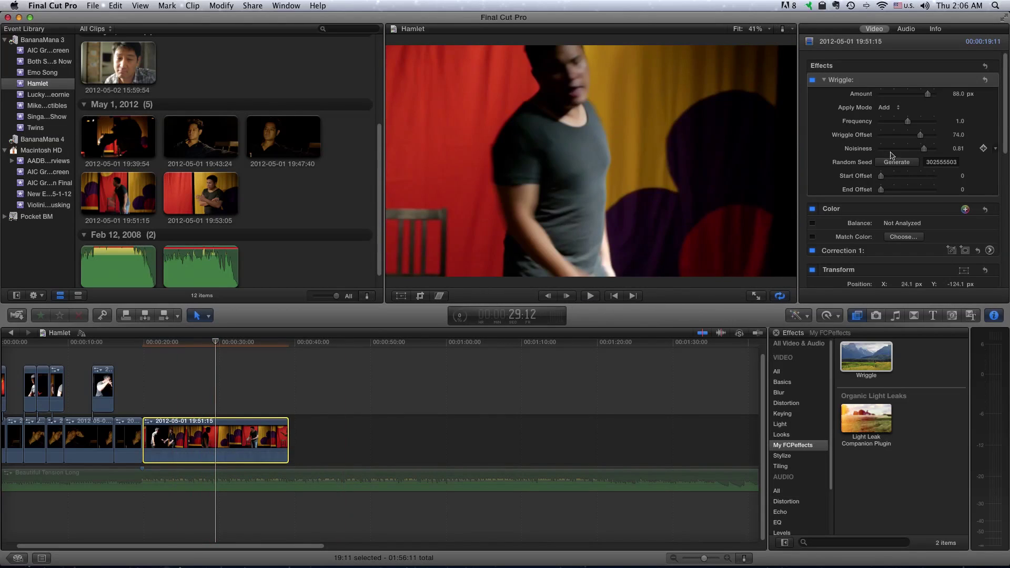
pyautogui.click(896, 162)
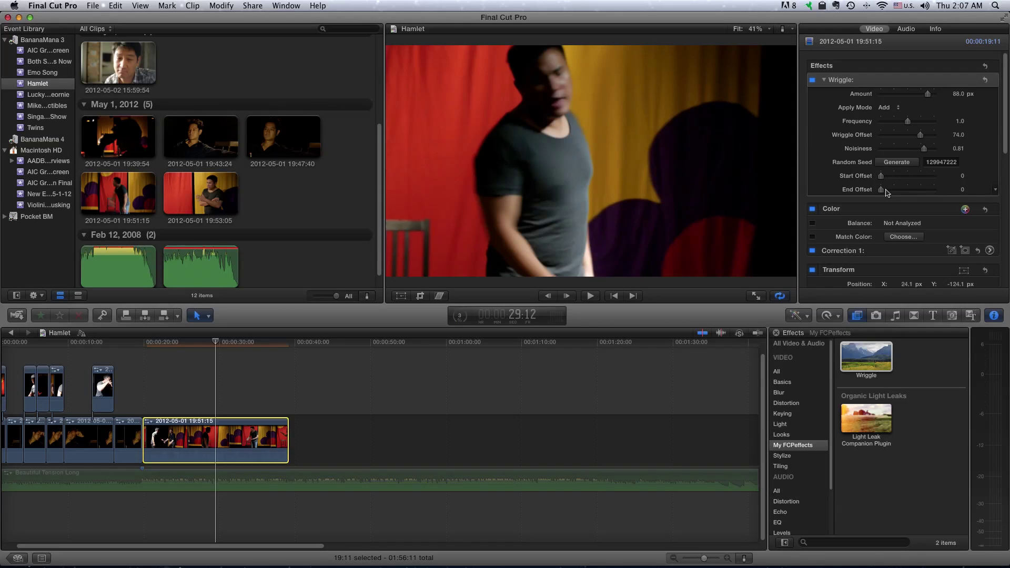
pyautogui.scroll(-5, 908, 204)
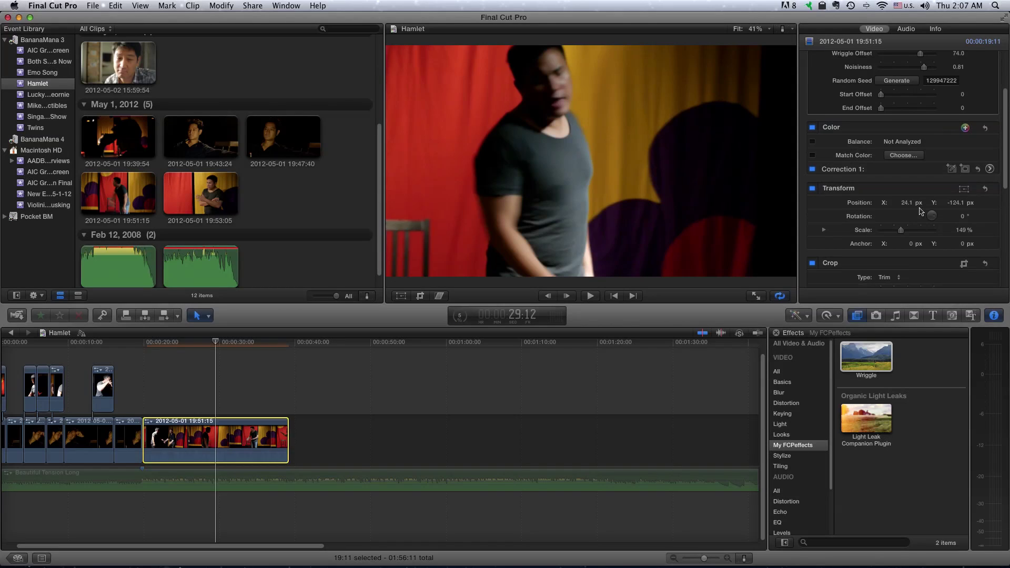
# Adjust the Hamlet clip's Transform Scale until it reads 153%.
pyautogui.moveTo(900, 230); pyautogui.dragTo(880, 234)
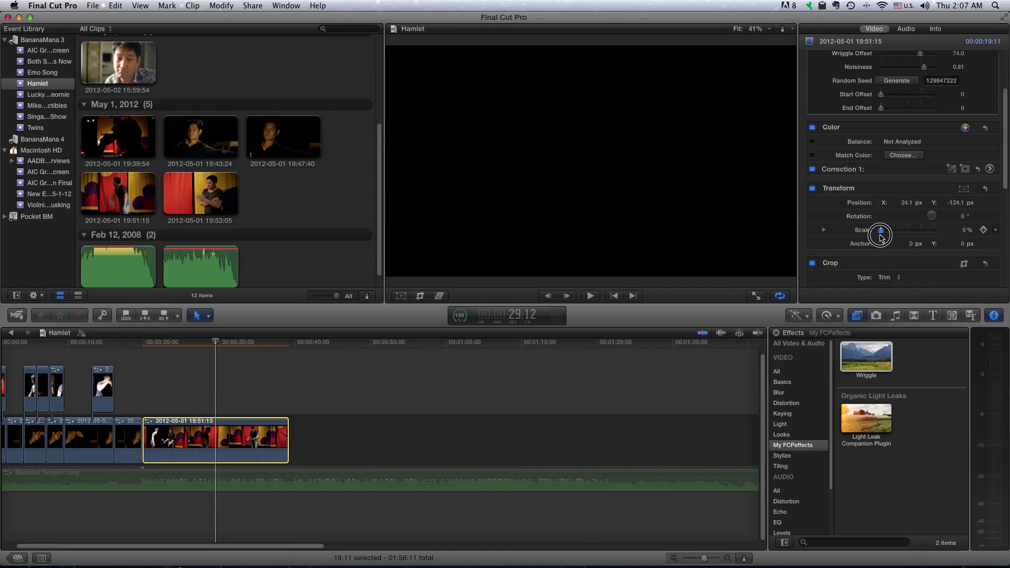
pyautogui.moveTo(881, 234); pyautogui.dragTo(902, 240)
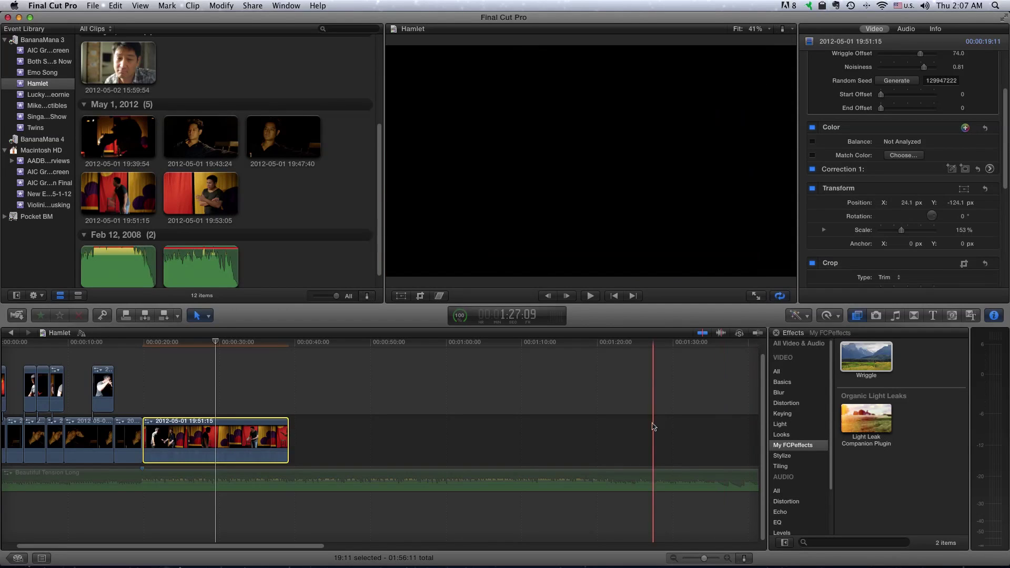
# Switch to Motion and create a new Final Cut Effect project from the Project Browser.
pyautogui.click(734, 539)
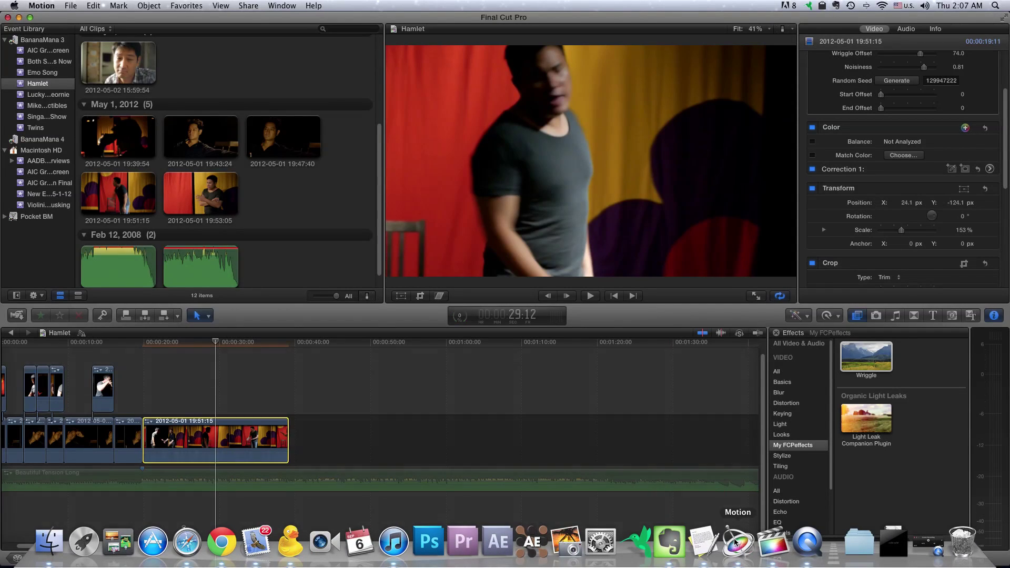
pyautogui.click(69, 6)
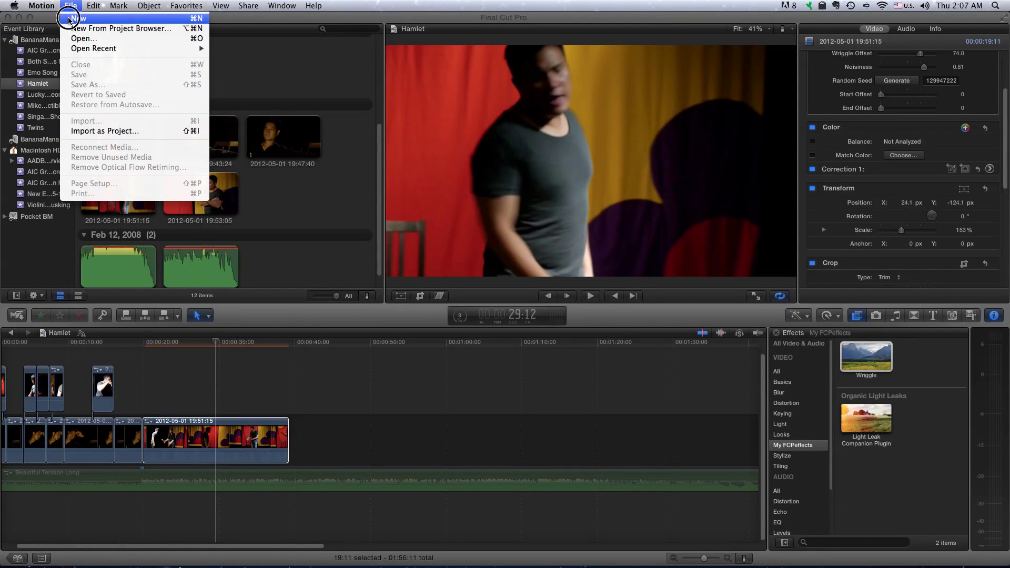
pyautogui.click(71, 18)
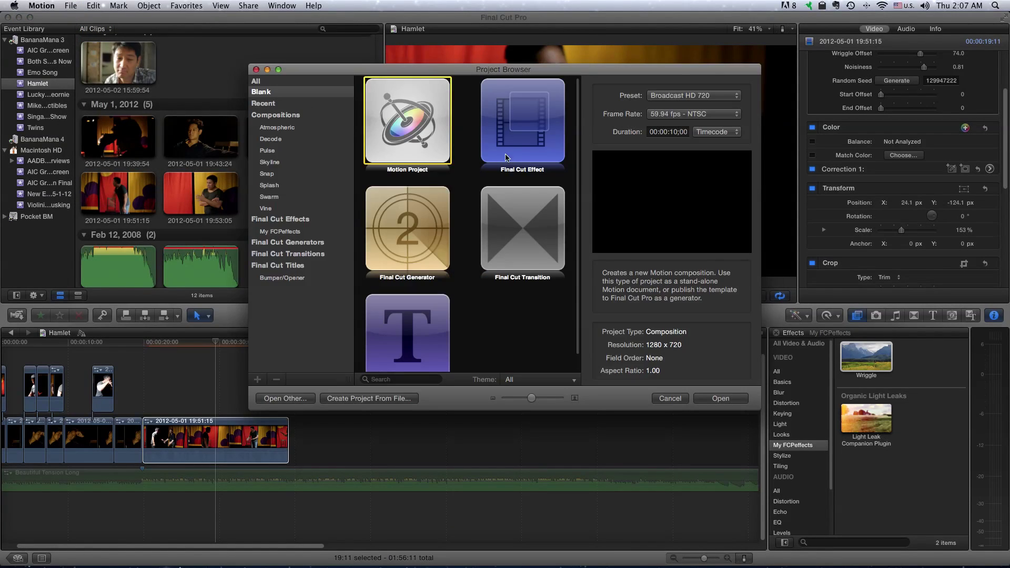
pyautogui.click(522, 137)
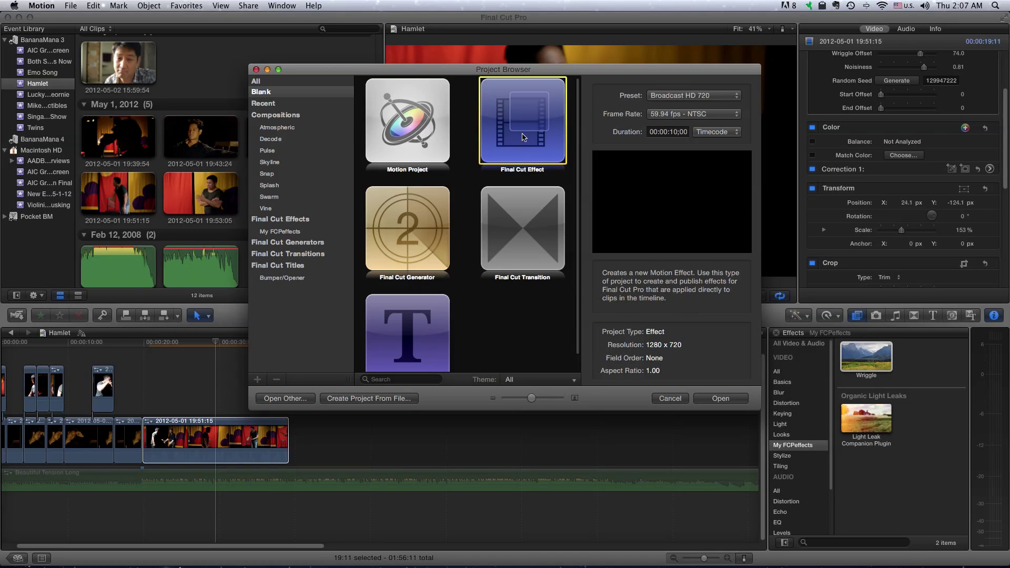
pyautogui.press('Return')
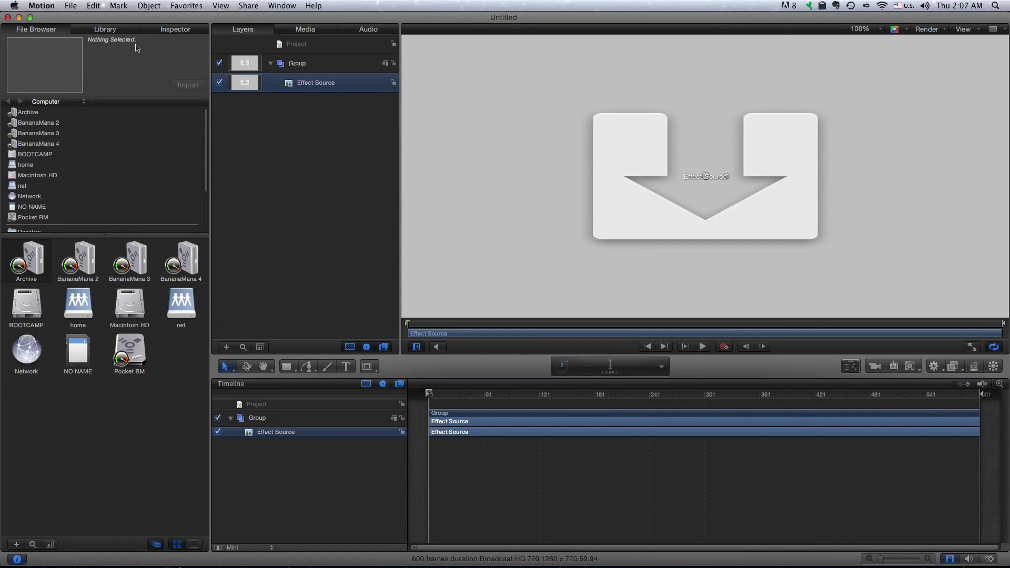
# Show the Library and Effect Source properties, then open Position's animation menu.
pyautogui.click(107, 31)
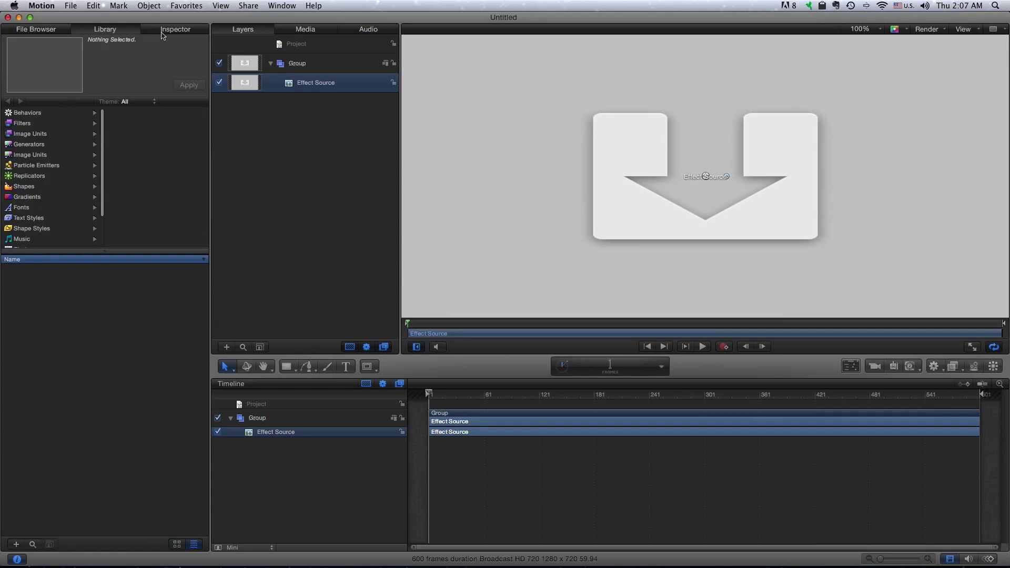
pyautogui.click(173, 32)
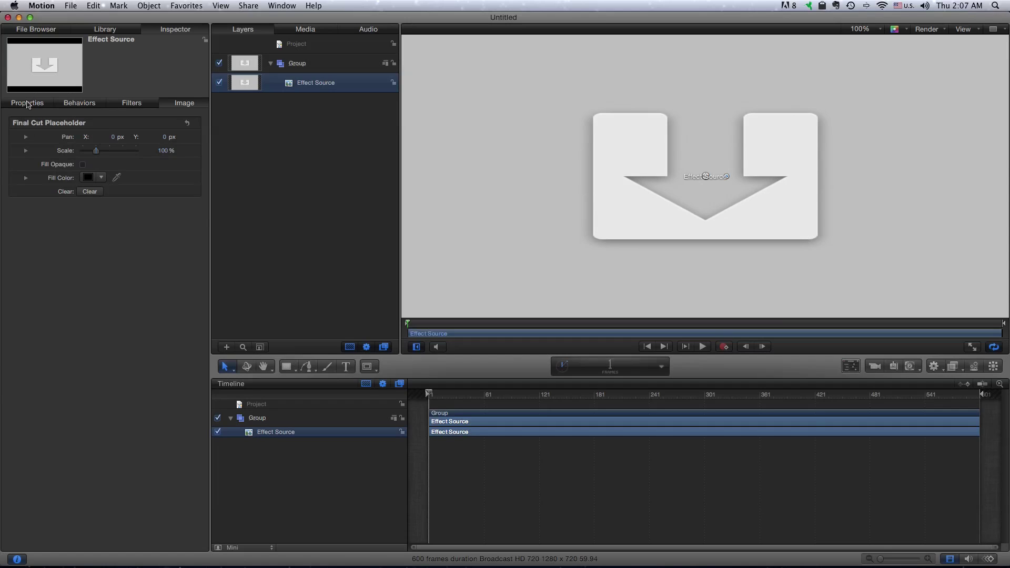
pyautogui.click(28, 103)
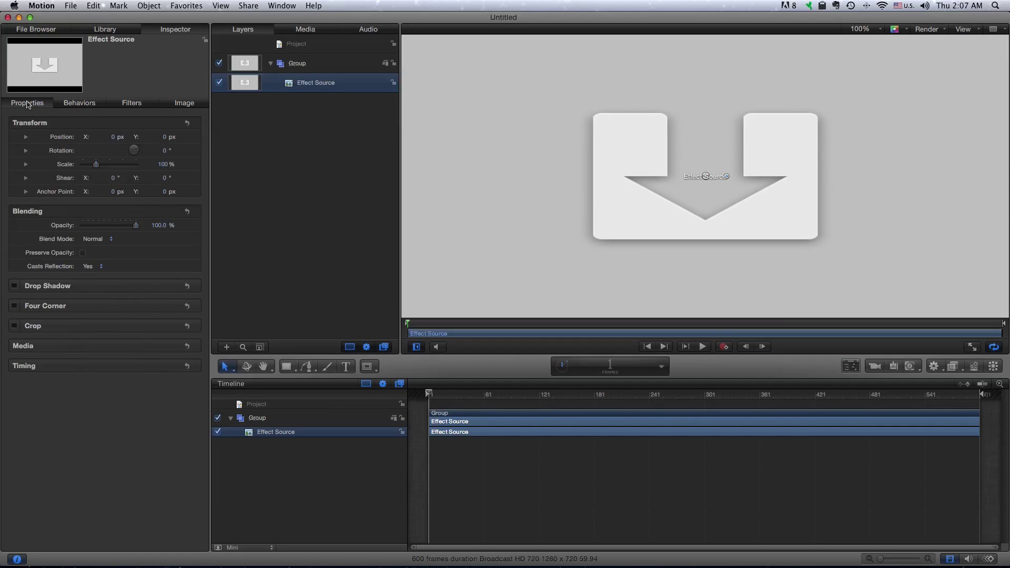
pyautogui.moveTo(103, 137)
pyautogui.click(197, 139)
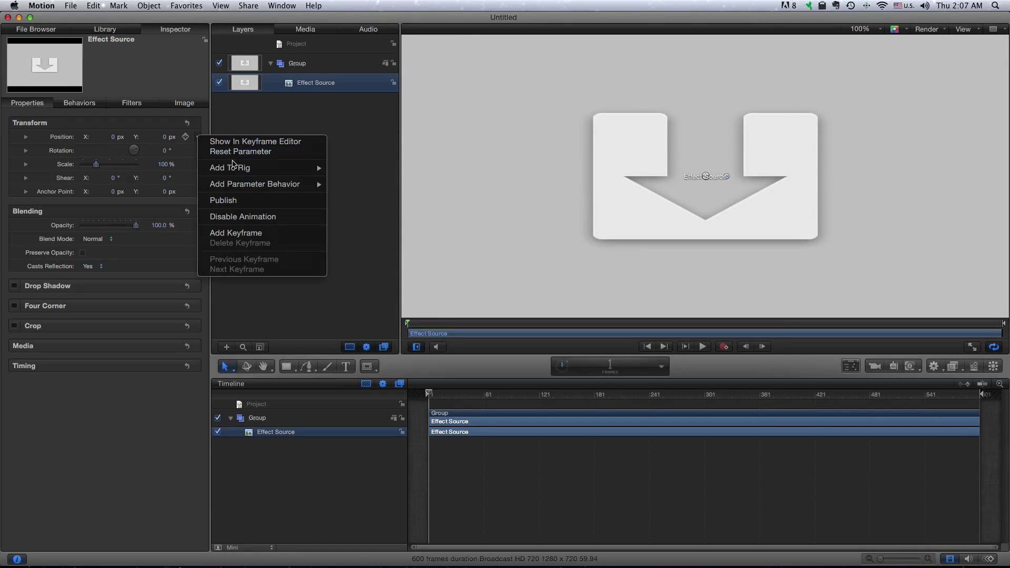
pyautogui.moveTo(254, 183)
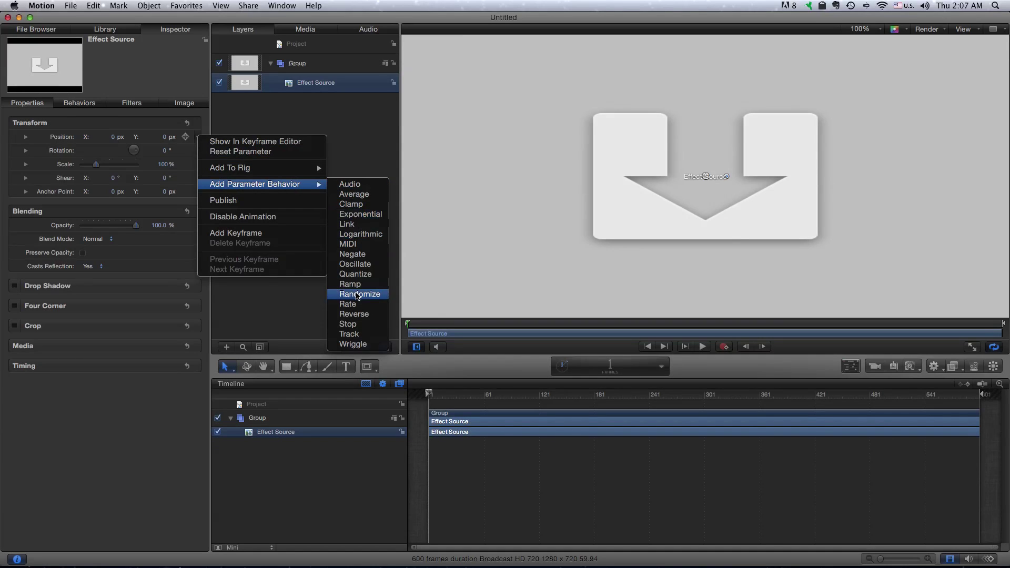
# Add a Randomize behavior to Position with noisiness 0.13, frequency 3 and a new seed.
pyautogui.click(357, 296)
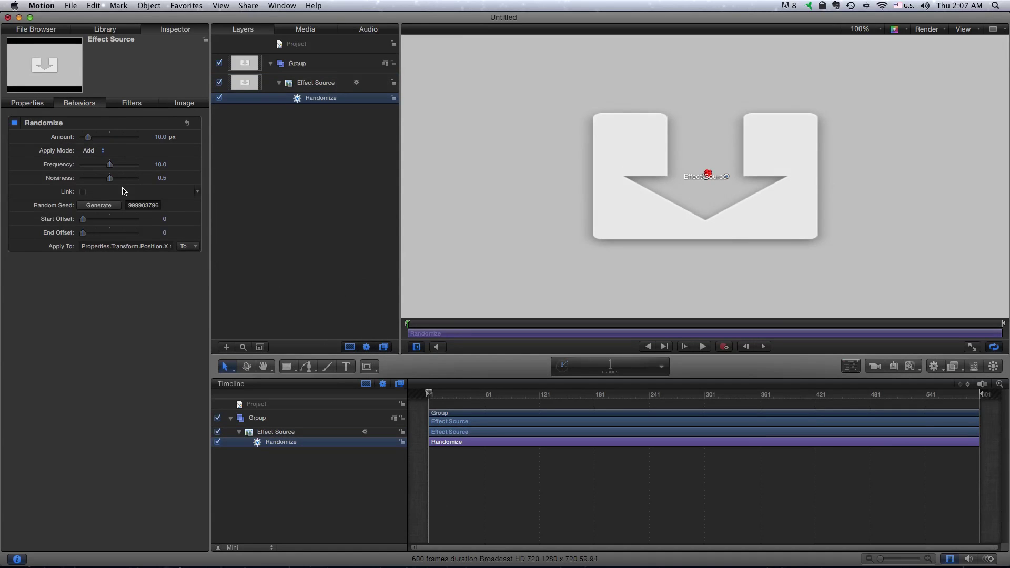
pyautogui.moveTo(90, 140); pyautogui.dragTo(114, 141)
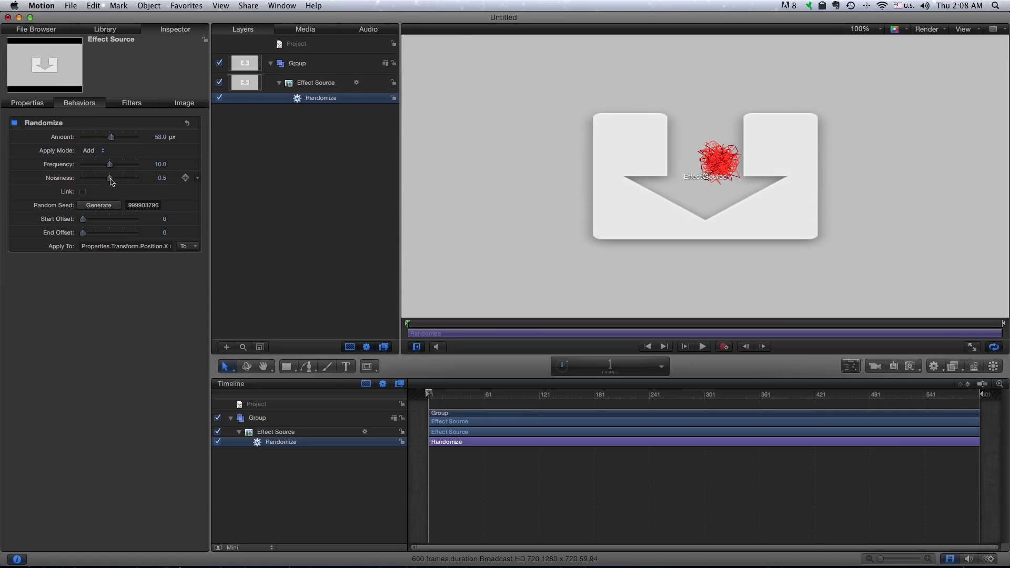
pyautogui.click(109, 180)
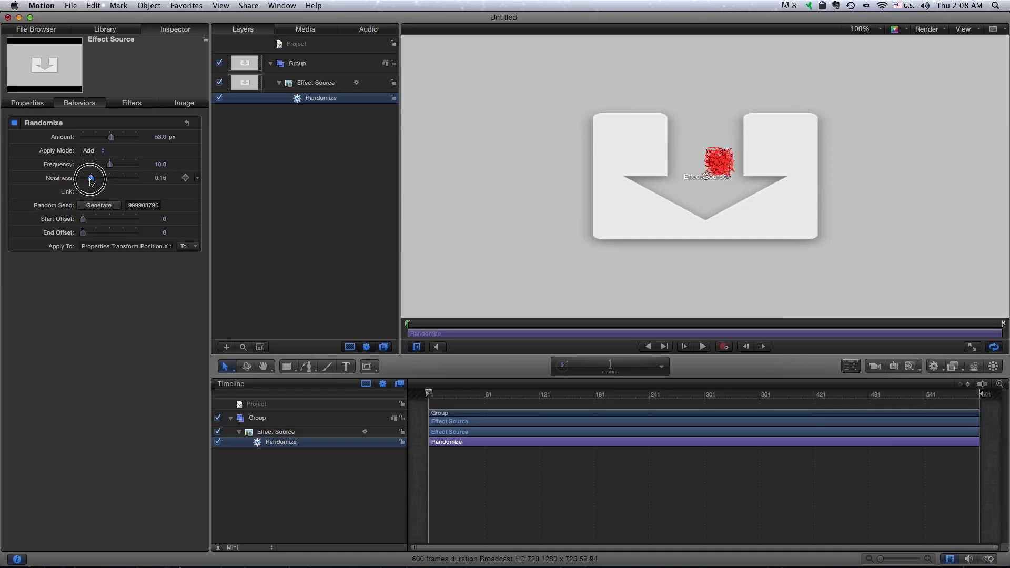
pyautogui.moveTo(110, 180)
pyautogui.mouseDown()
pyautogui.moveTo(89, 182)
pyautogui.moveTo(96, 167)
pyautogui.mouseUp()
pyautogui.click(98, 206)
pyautogui.click(109, 166)
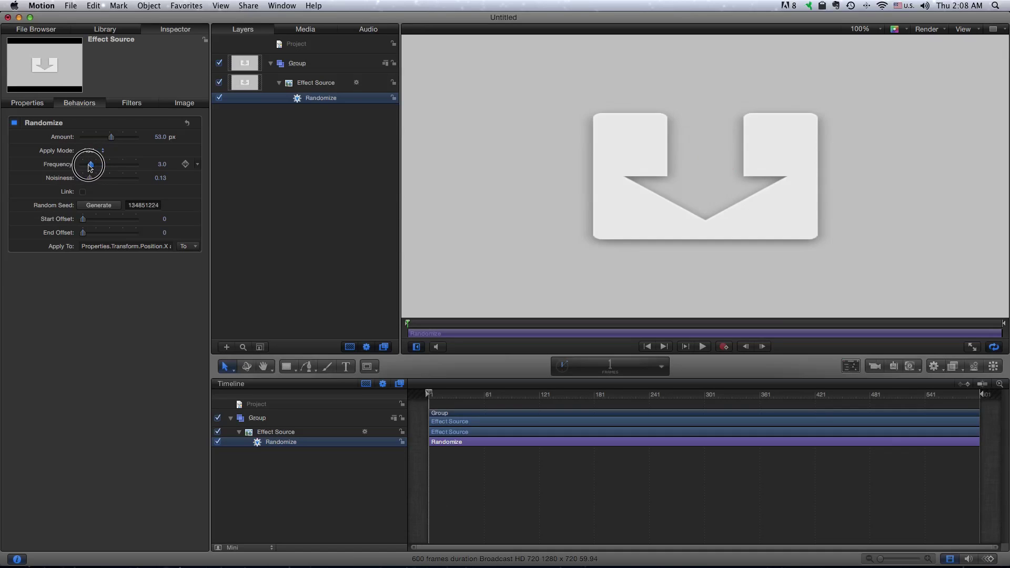
pyautogui.moveTo(96, 168); pyautogui.dragTo(90, 167)
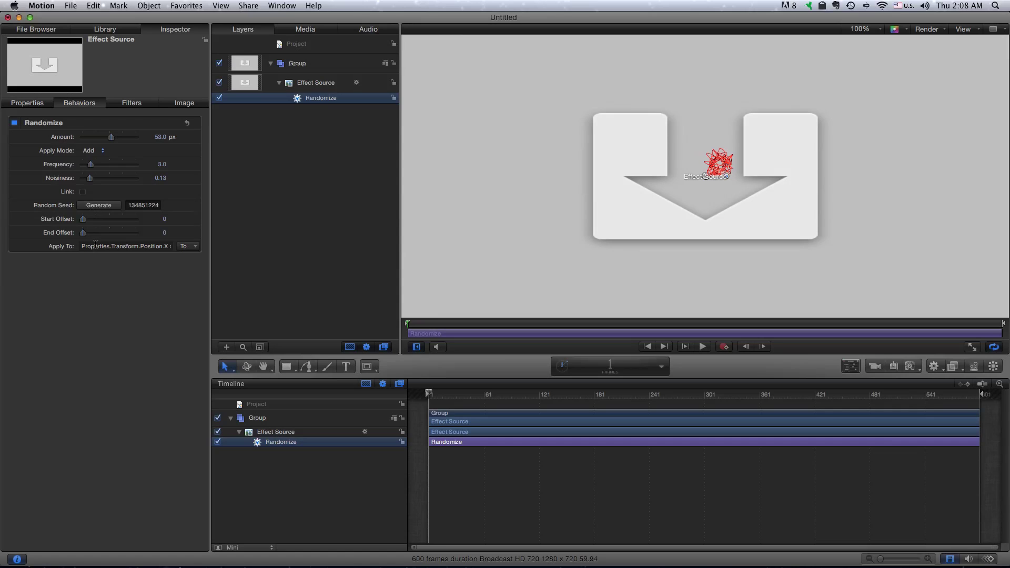
# Preview the shake, adjust the Randomize amount to 62 px, and preview again.
pyautogui.press('space')
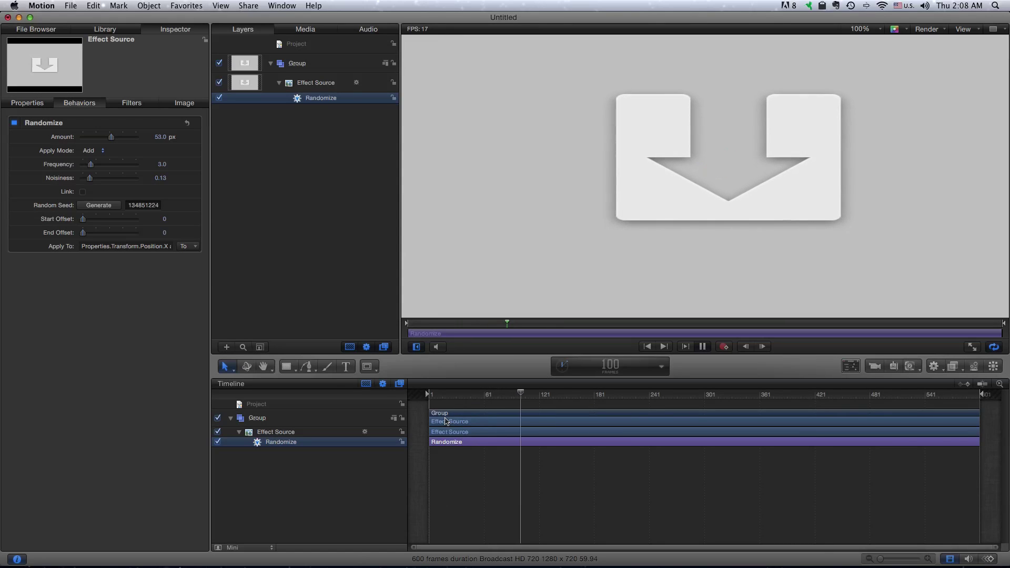
pyautogui.press('space')
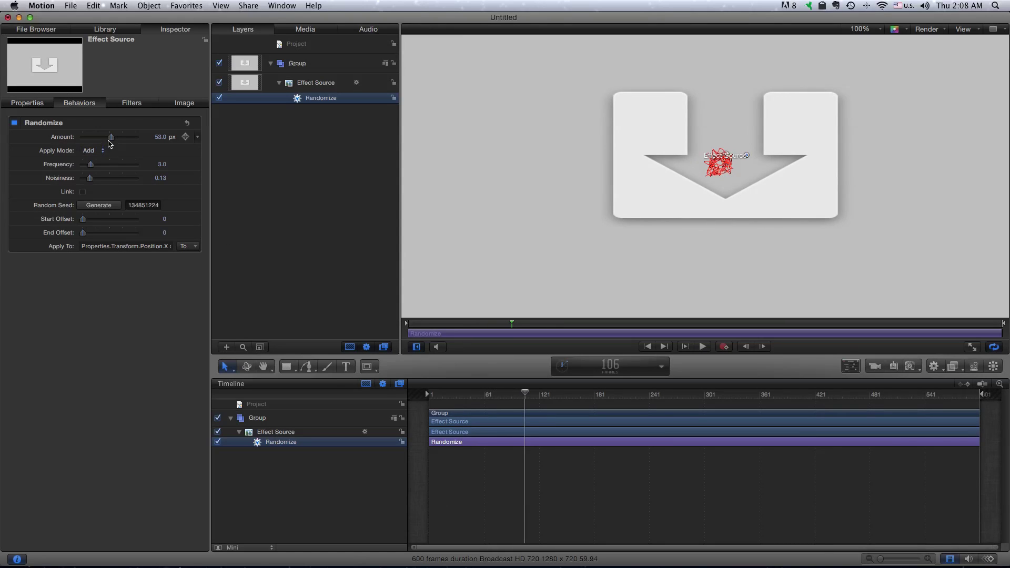
pyautogui.moveTo(109, 143)
pyautogui.mouseDown()
pyautogui.moveTo(96, 140)
pyautogui.moveTo(114, 143)
pyautogui.mouseUp()
pyautogui.press('space')
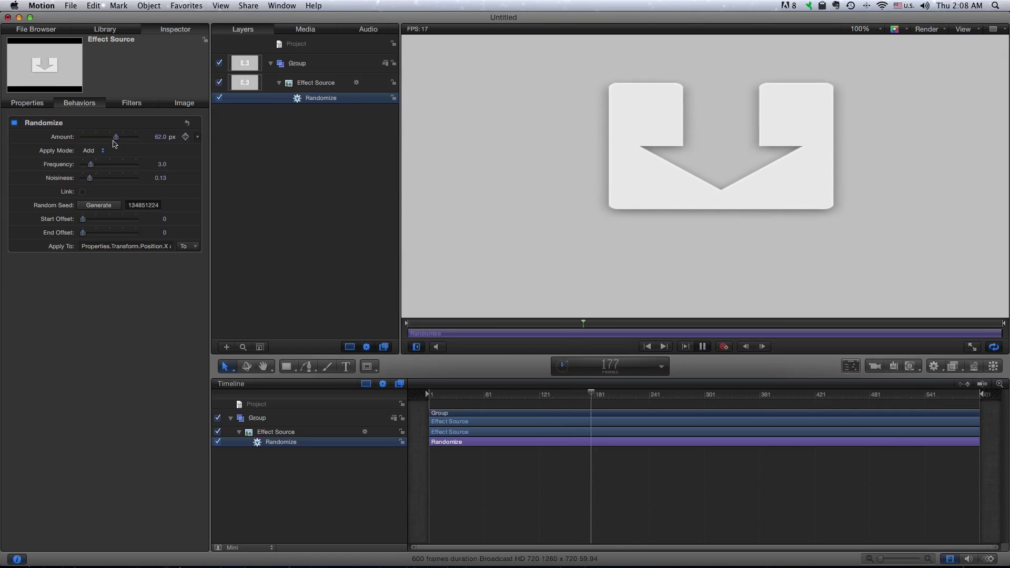
pyautogui.press('space')
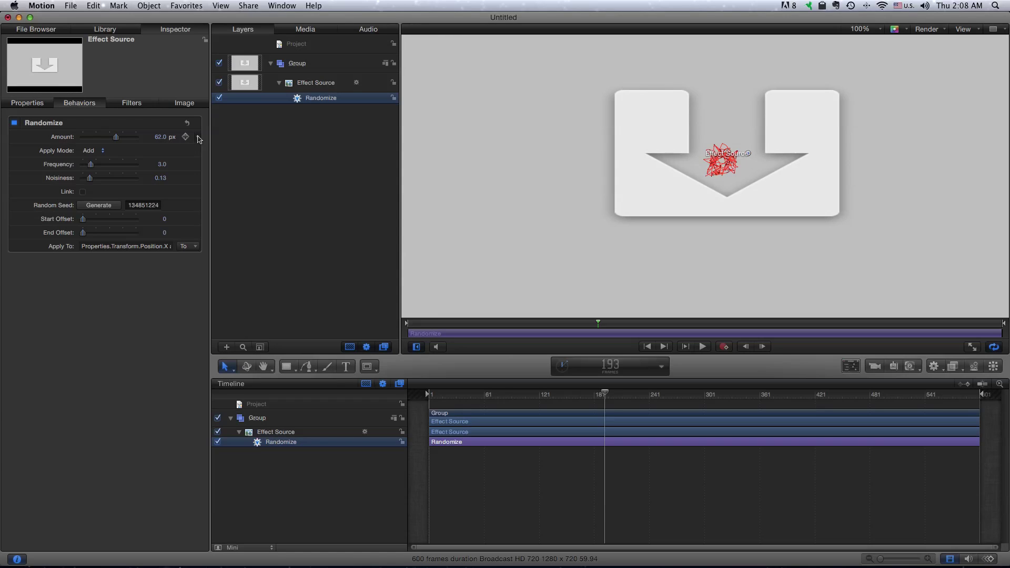
# Publish the Randomize Amount, Apply Mode, Frequency and Noisiness parameters.
pyautogui.rightClick(199, 140)
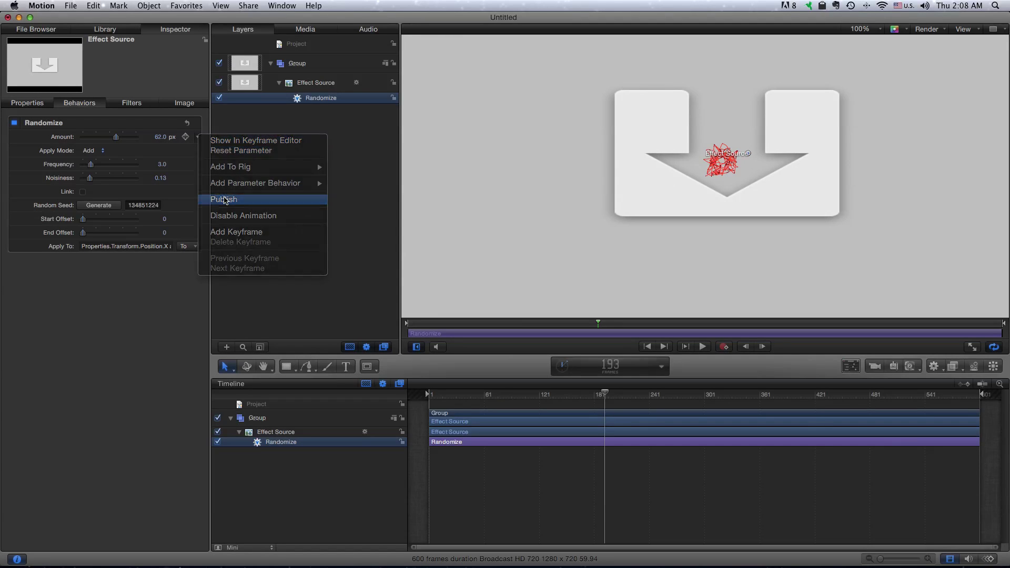
pyautogui.click(225, 200)
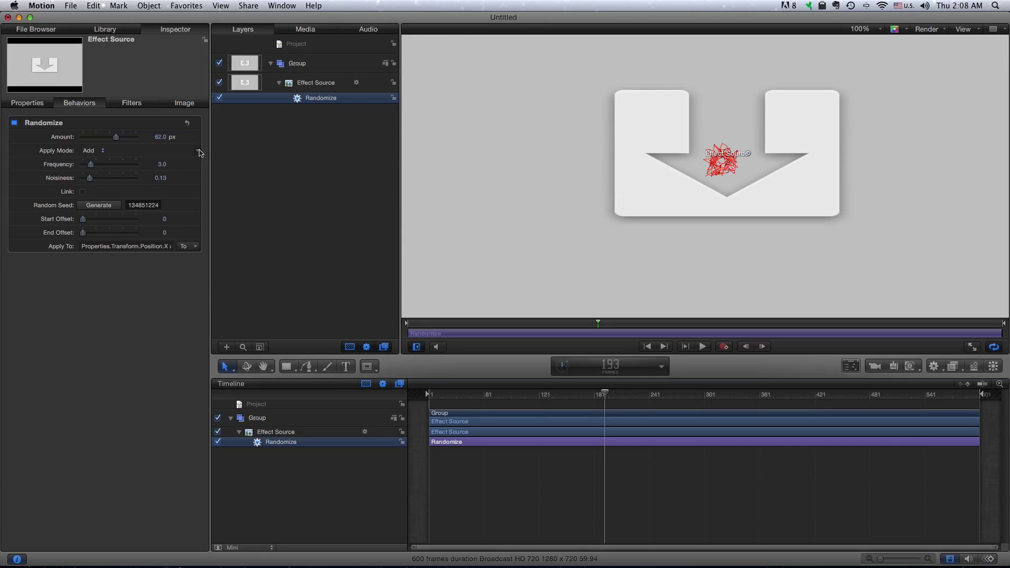
pyautogui.rightClick(199, 153)
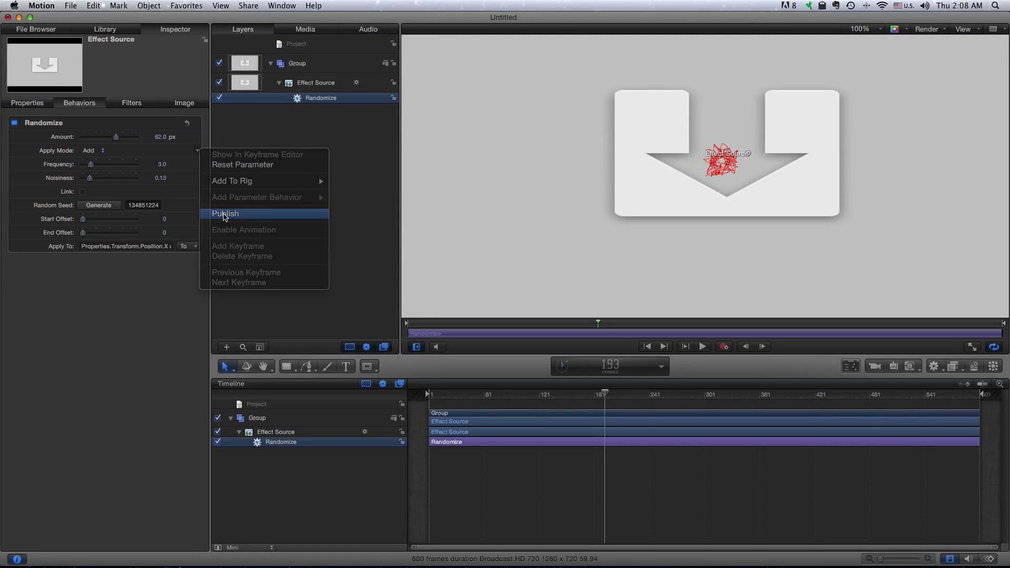
pyautogui.click(225, 213)
pyautogui.click(197, 164)
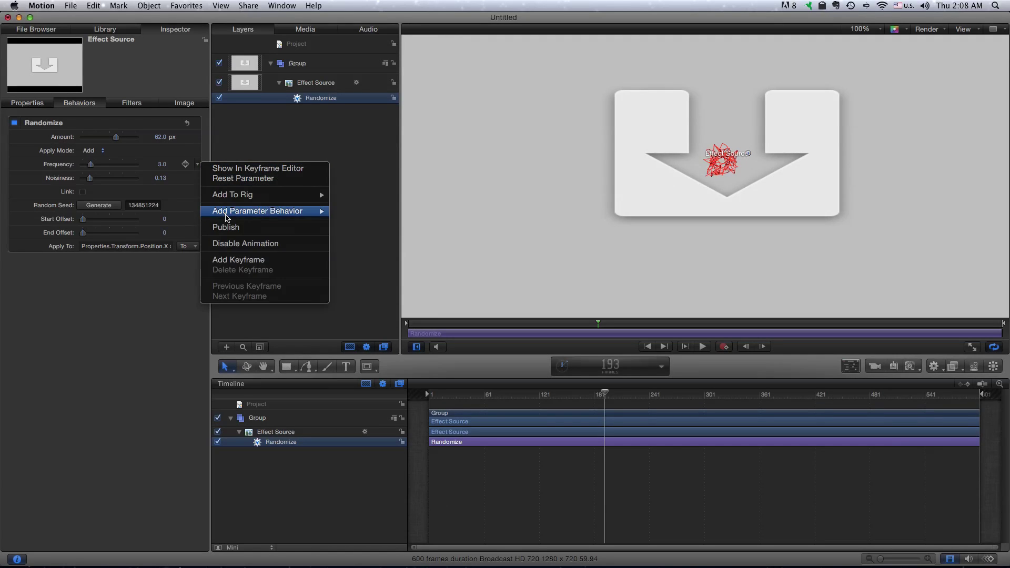
pyautogui.click(225, 228)
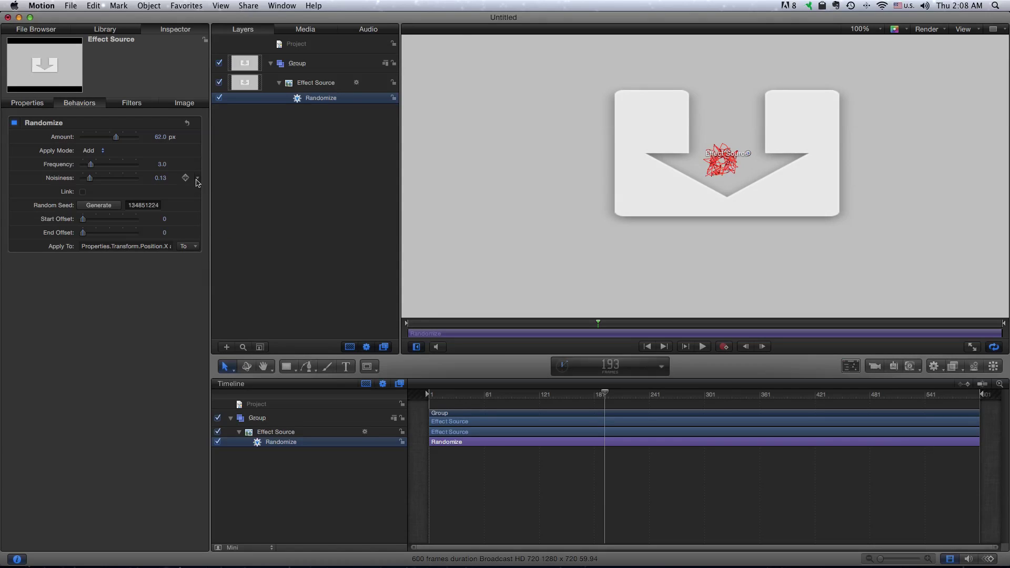
pyautogui.click(197, 178)
pyautogui.click(227, 244)
# Publish the Random Seed, Start Offset and End Offset parameters.
pyautogui.click(198, 209)
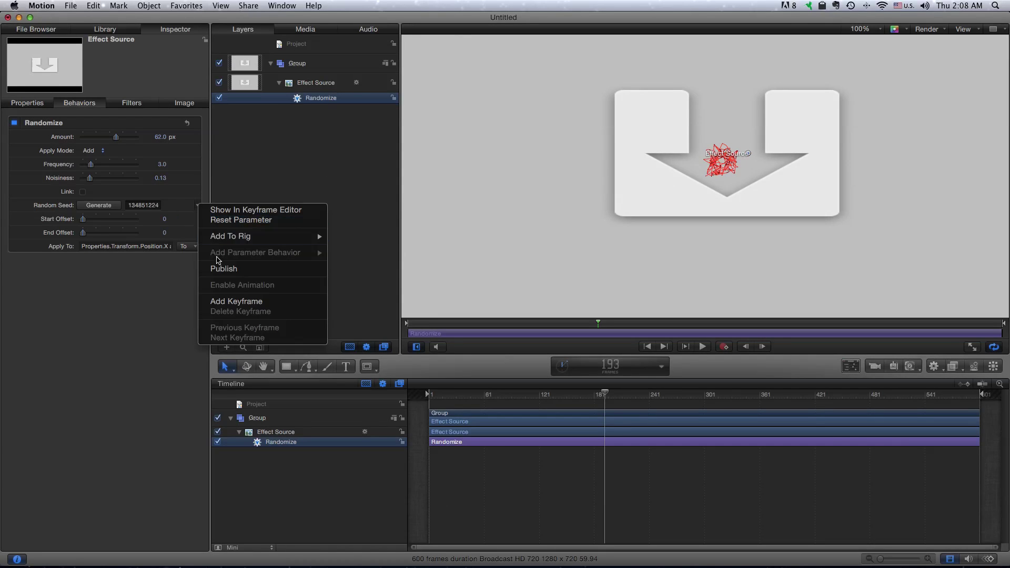
pyautogui.click(218, 271)
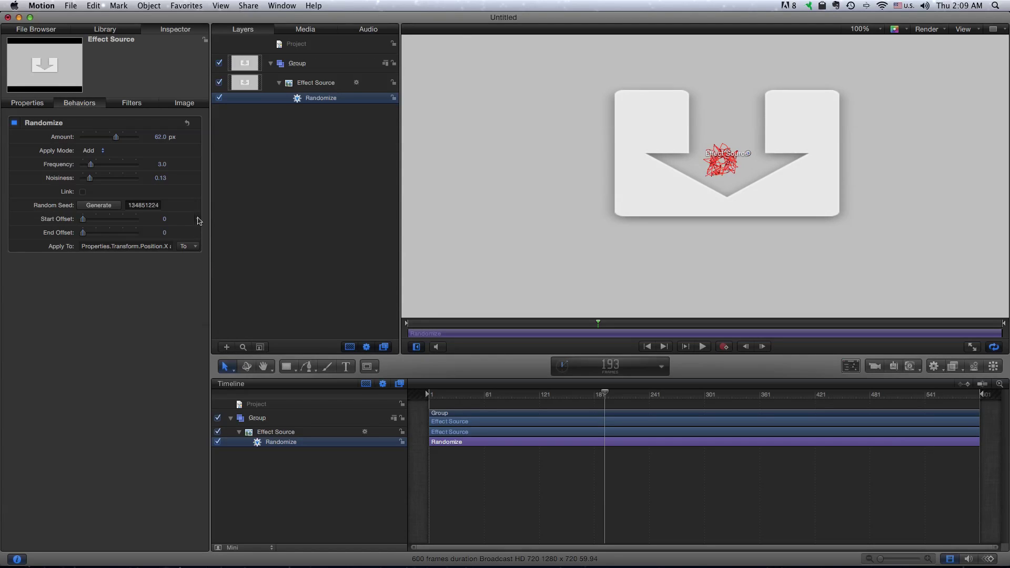
pyautogui.click(199, 222)
pyautogui.click(213, 281)
pyautogui.click(198, 234)
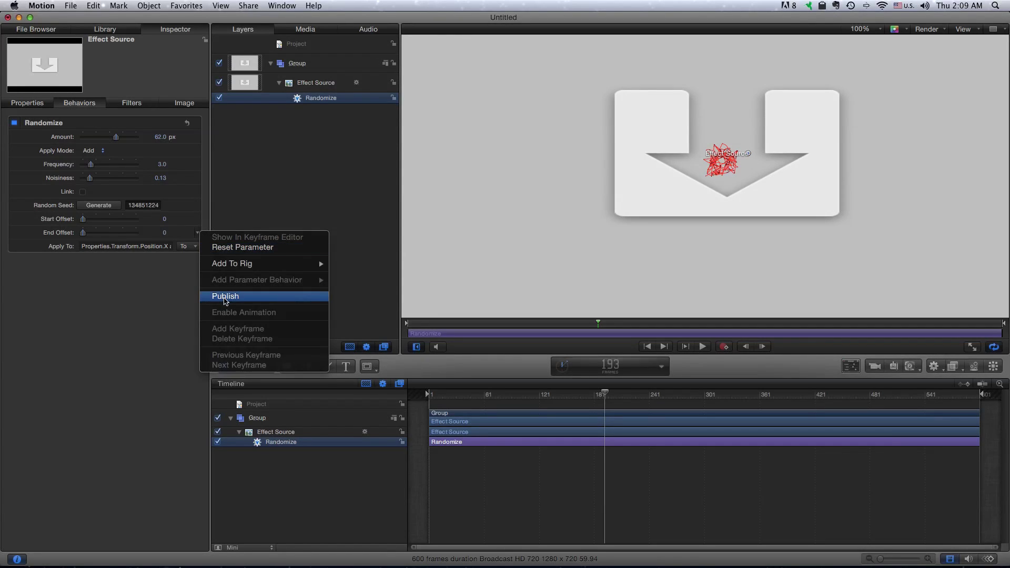
pyautogui.click(224, 296)
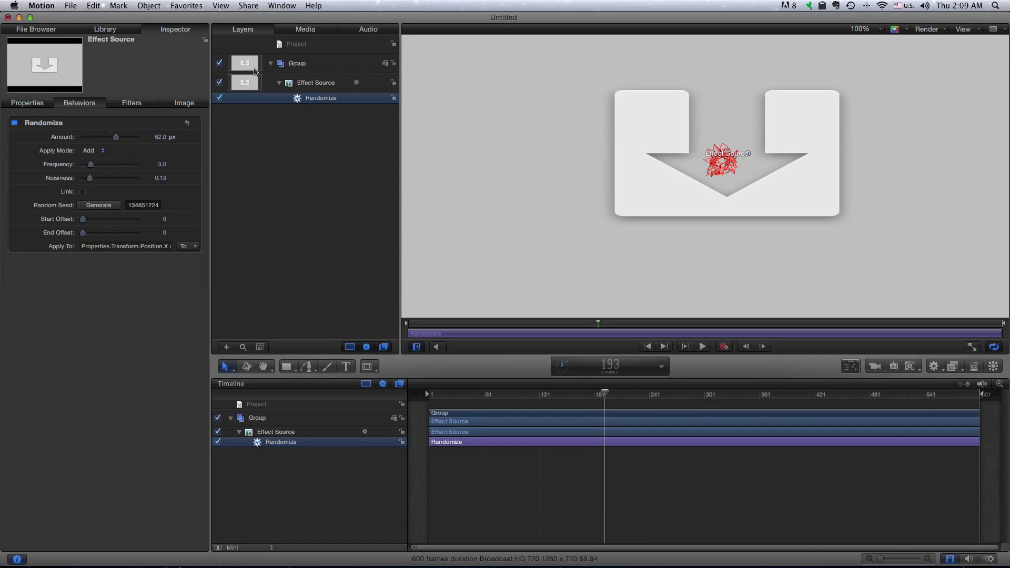
# Publish the template as 'Wriggle' in My FCPeffects, replacing the existing version.
pyautogui.click(70, 5)
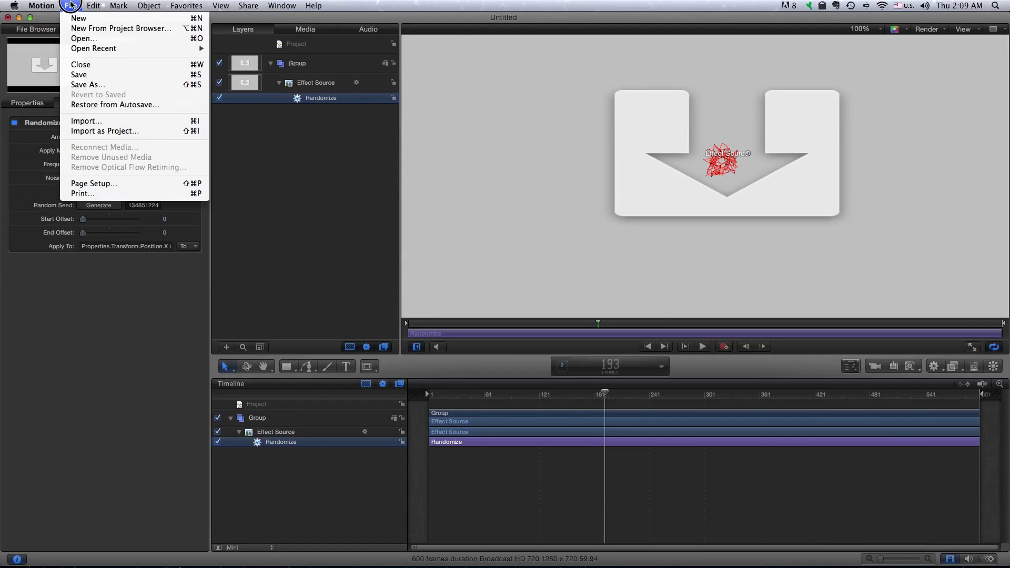
pyautogui.click(75, 85)
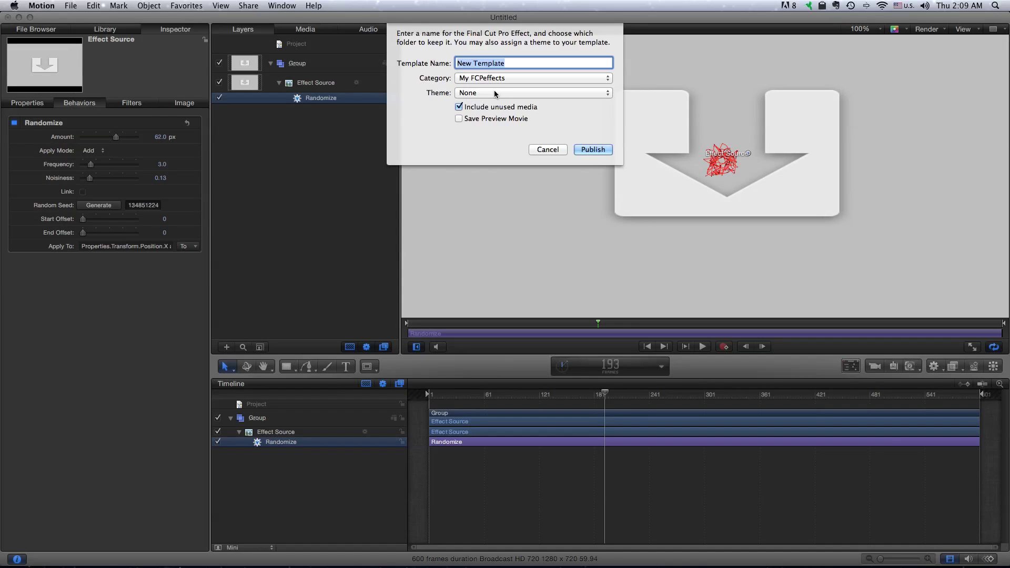
pyautogui.write('Wriggle')
pyautogui.click(593, 151)
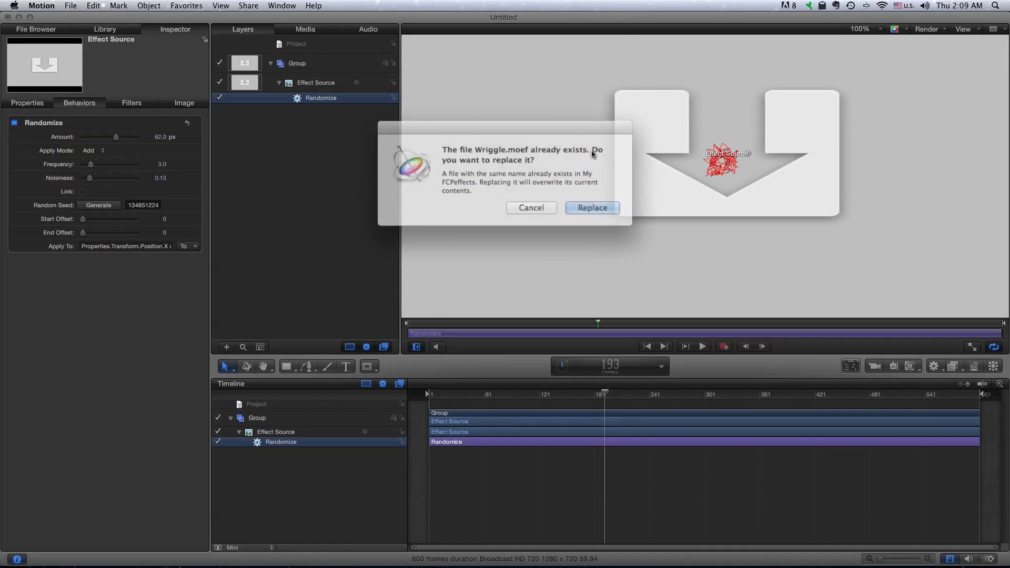
pyautogui.click(582, 205)
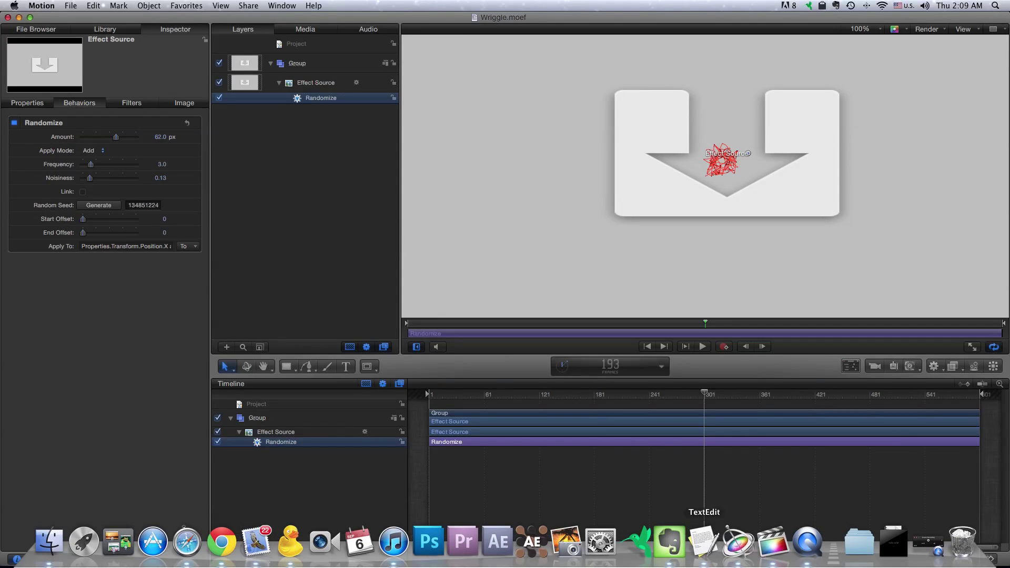
# Back in Final Cut Pro, drag Wriggle onto the Hamlet clip and collapse its settings.
pyautogui.click(773, 542)
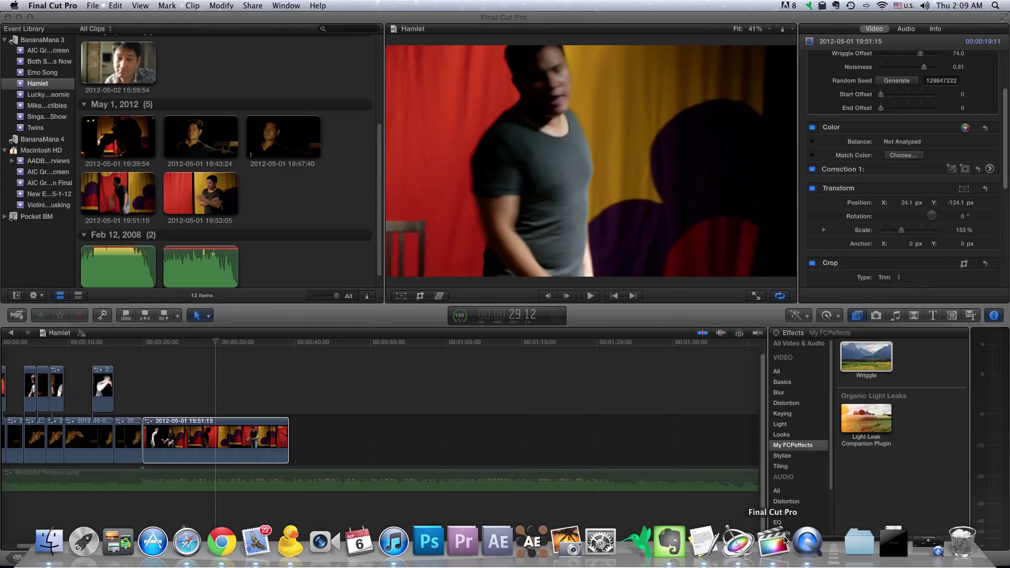
pyautogui.click(865, 355)
pyautogui.press('space')
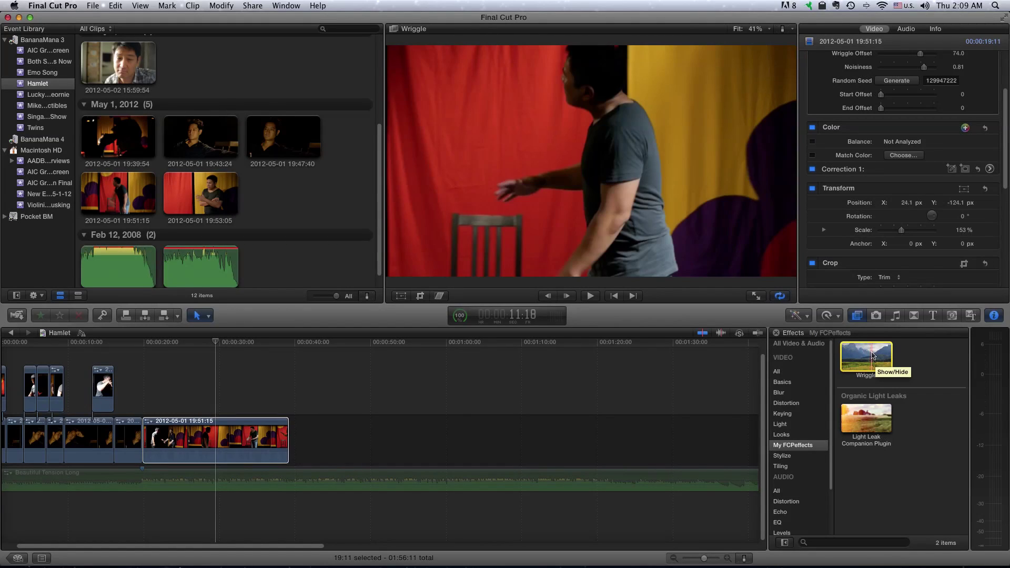
pyautogui.moveTo(866, 356); pyautogui.dragTo(237, 445)
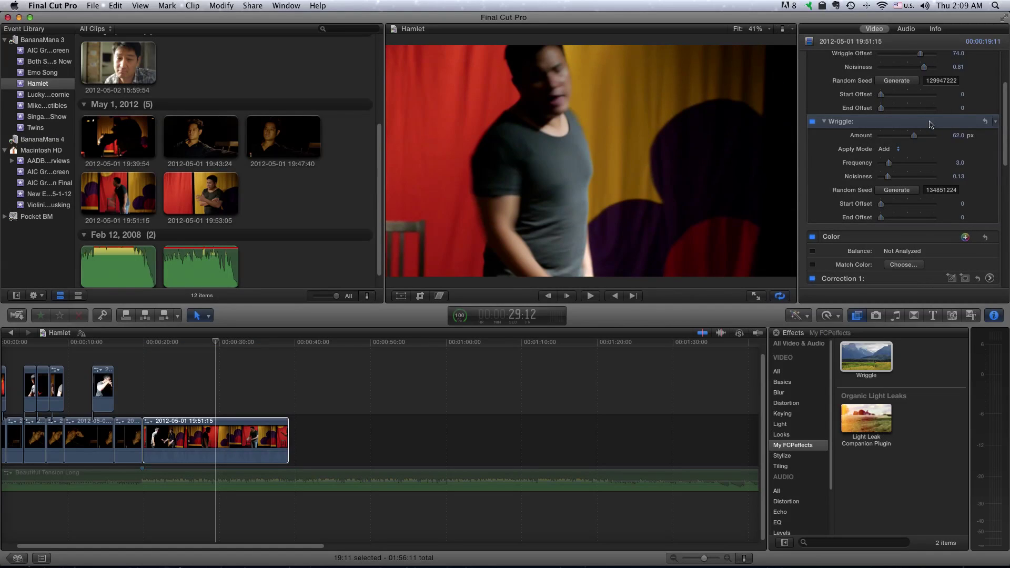
pyautogui.click(930, 123)
pyautogui.scroll(3, 929, 124)
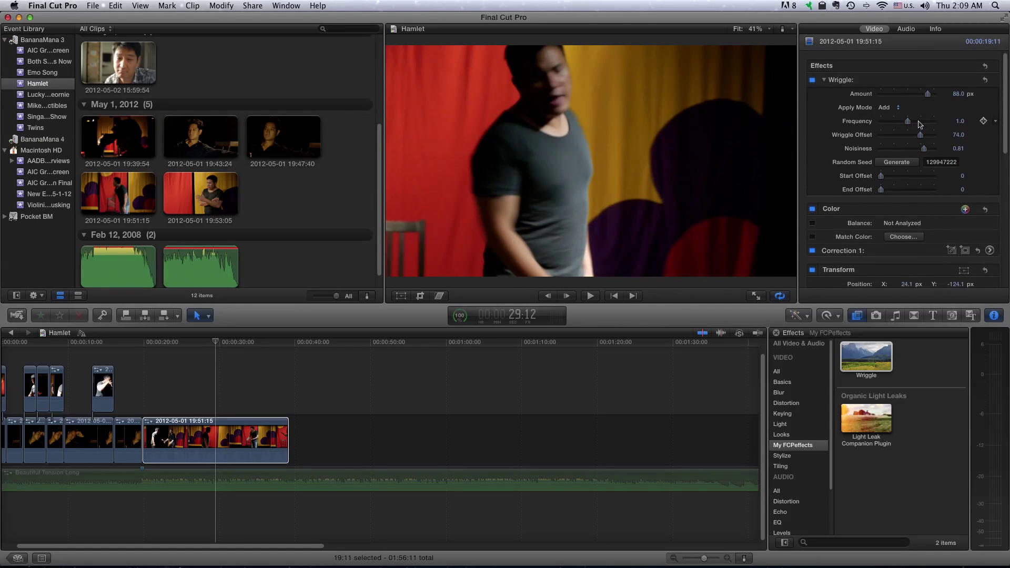
pyautogui.moveTo(203, 342)
pyautogui.mouseDown()
pyautogui.moveTo(190, 346)
pyautogui.moveTo(203, 343)
pyautogui.mouseUp()
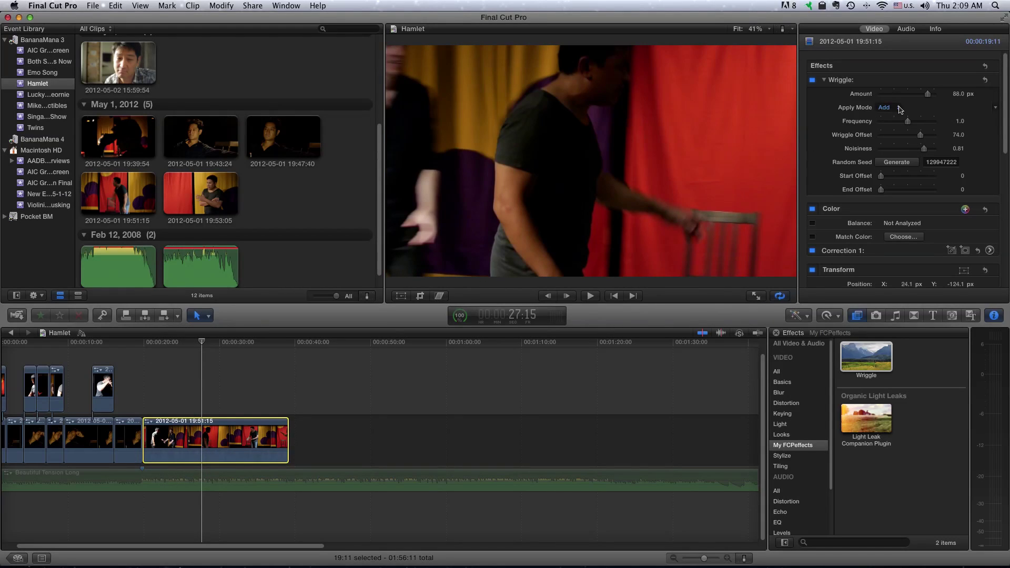
# Set the Wriggle Apply Mode to Add and Subtract and play the clip.
pyautogui.click(900, 109)
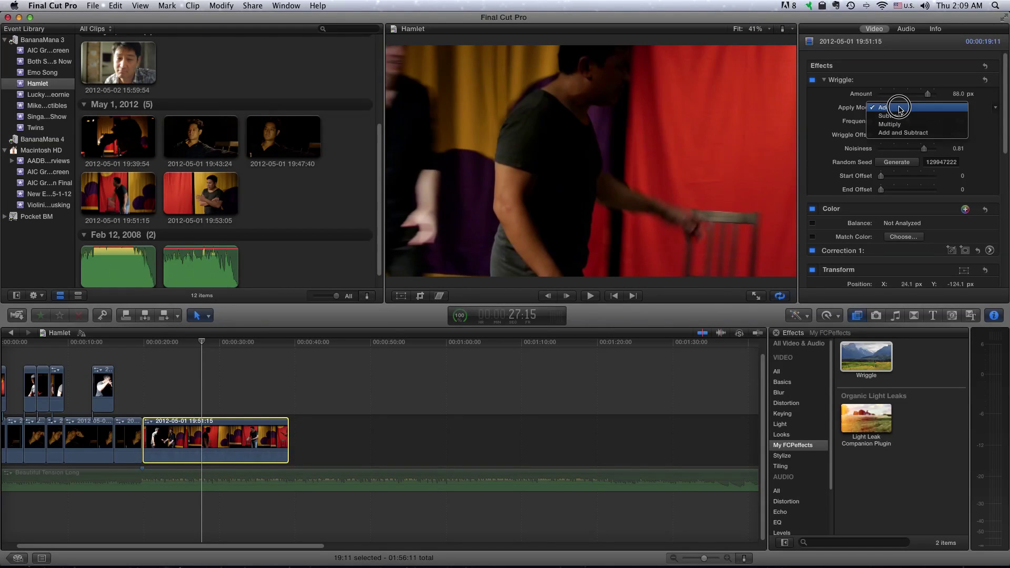
pyautogui.click(897, 133)
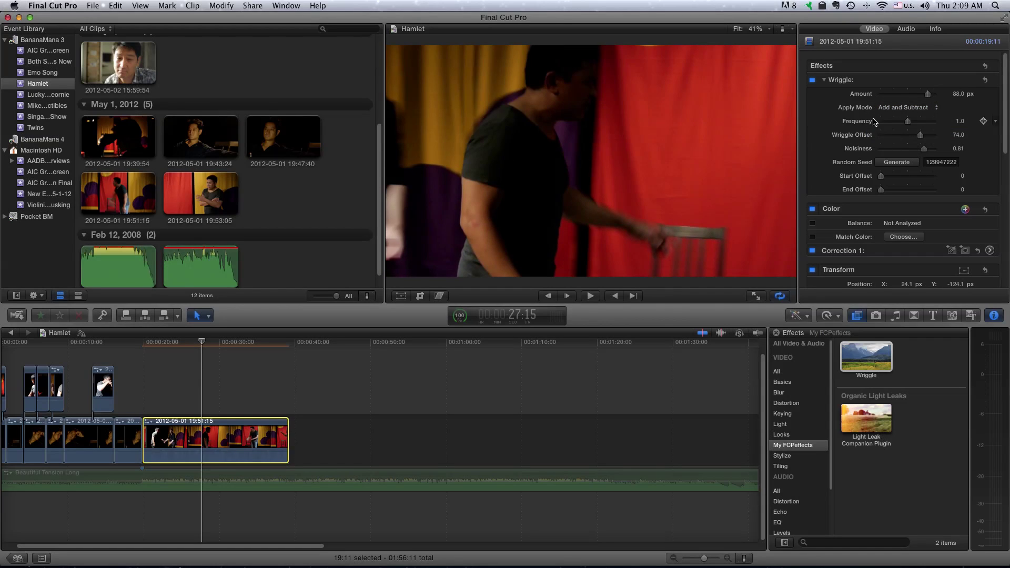
pyautogui.click(174, 345)
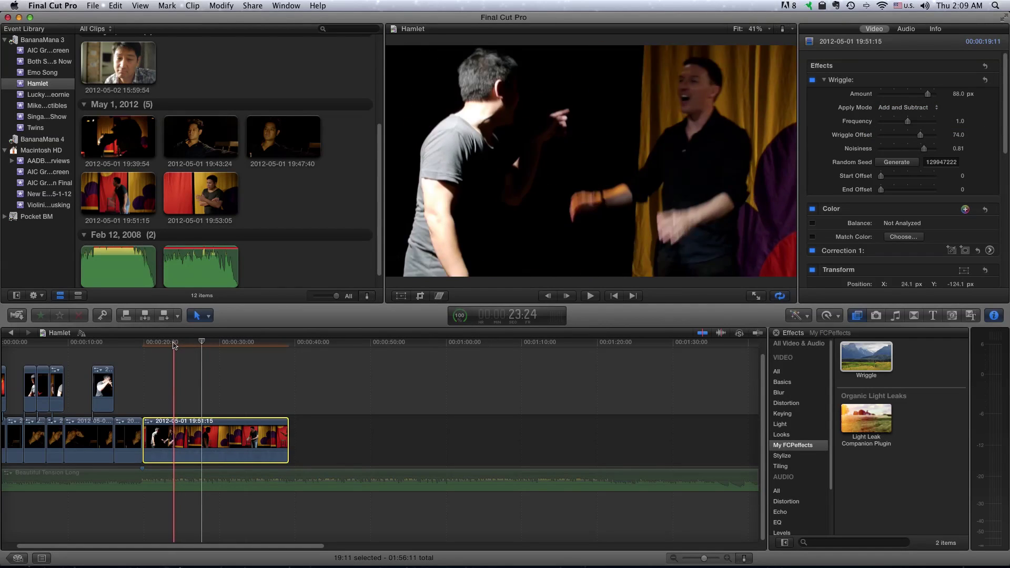
pyautogui.press('space')
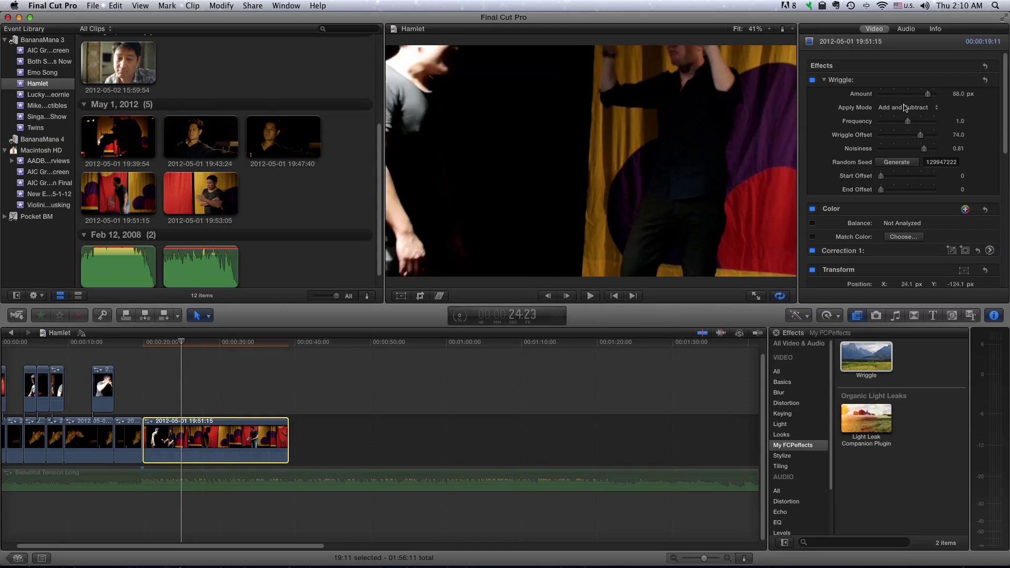
# Lower Wriggle Amount to 46 px and Noisiness to 0.11, then replay the clip.
pyautogui.moveTo(926, 94); pyautogui.dragTo(905, 95)
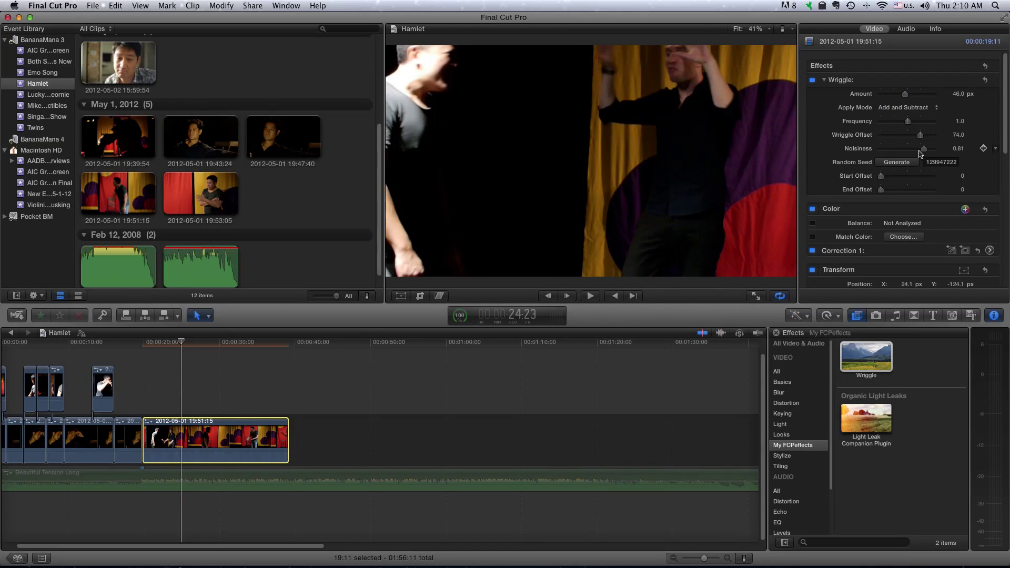
pyautogui.moveTo(919, 153); pyautogui.dragTo(886, 149)
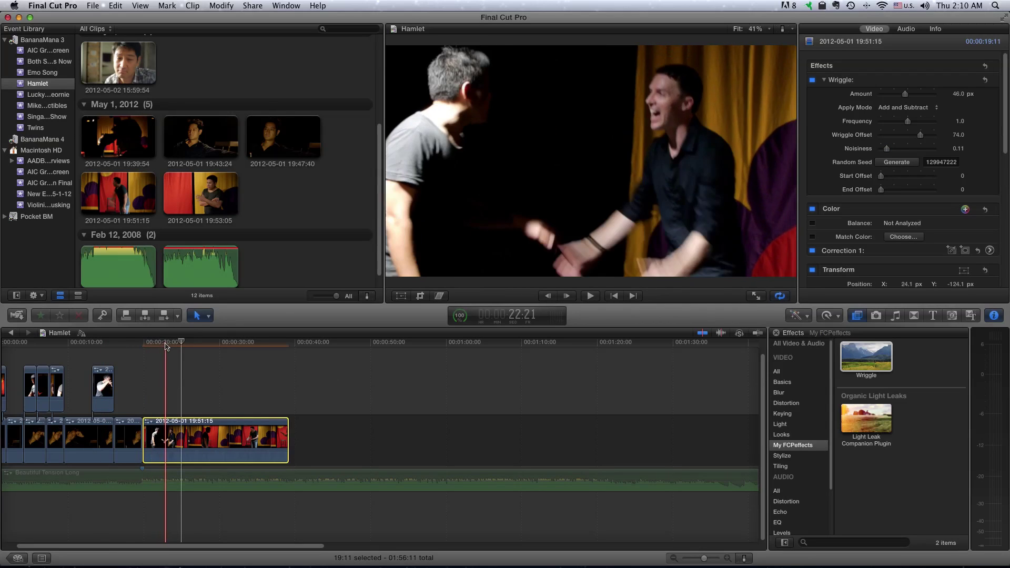
pyautogui.click(166, 346)
pyautogui.press('space')
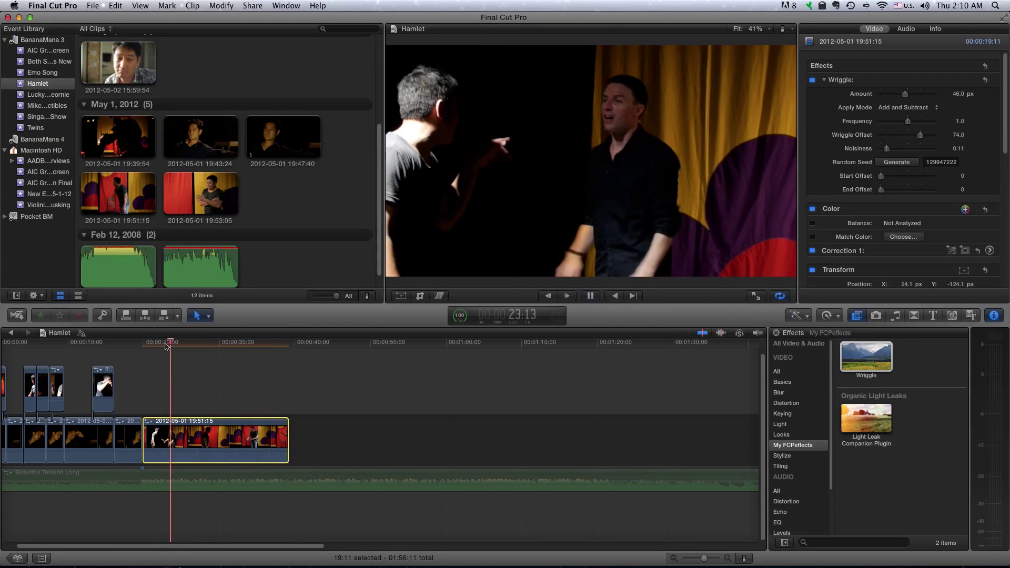